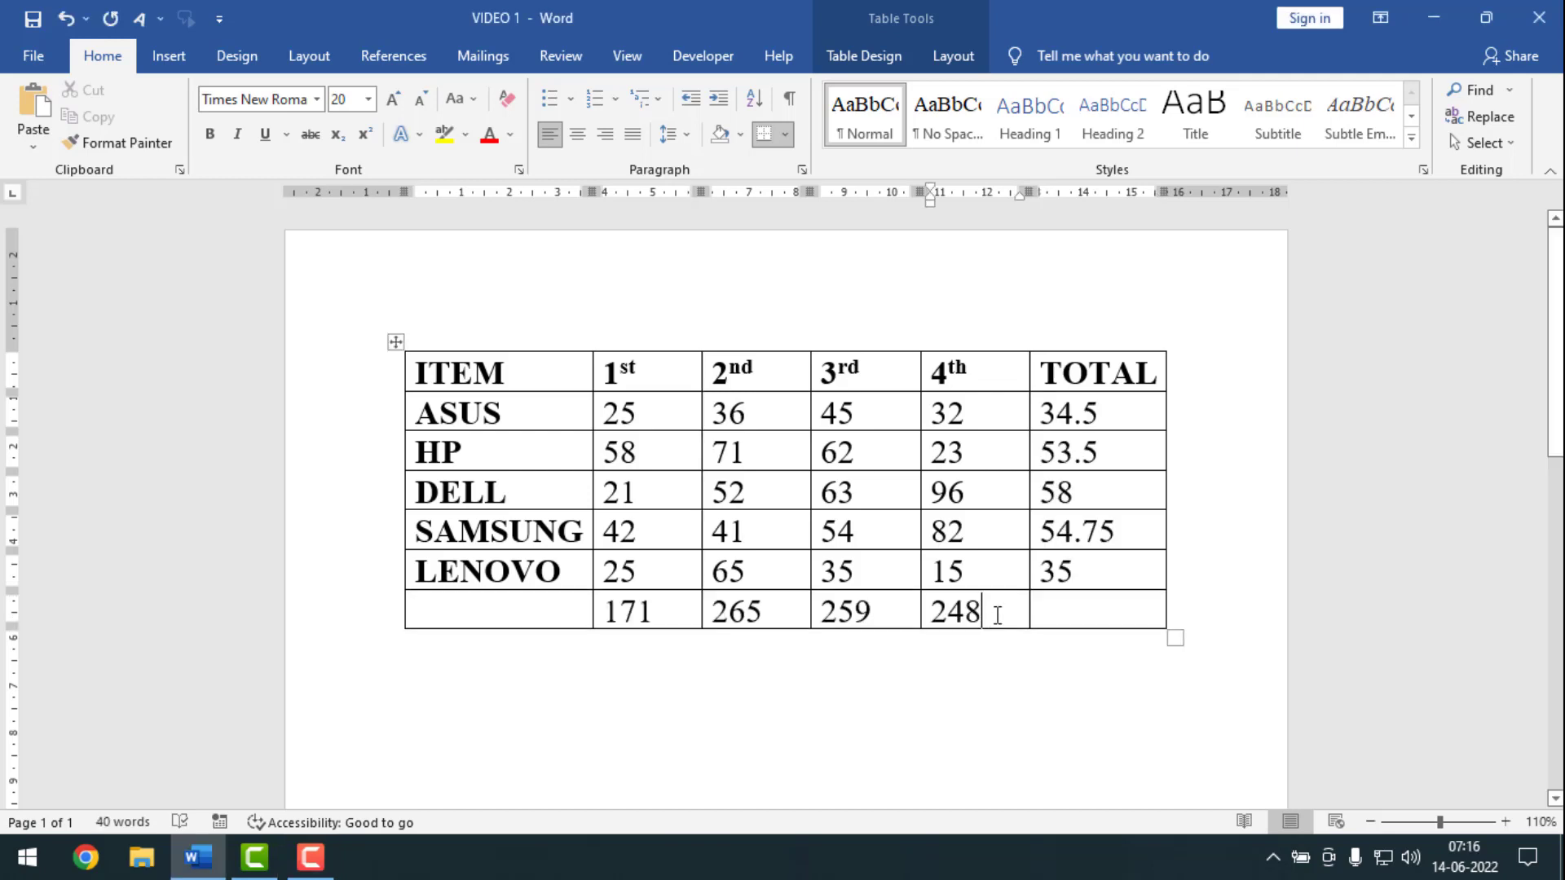
Insert a =SUM(ABOVE) formula into the bottom TOTAL cell of the table
click(1065, 607)
key(alt)
key(a)
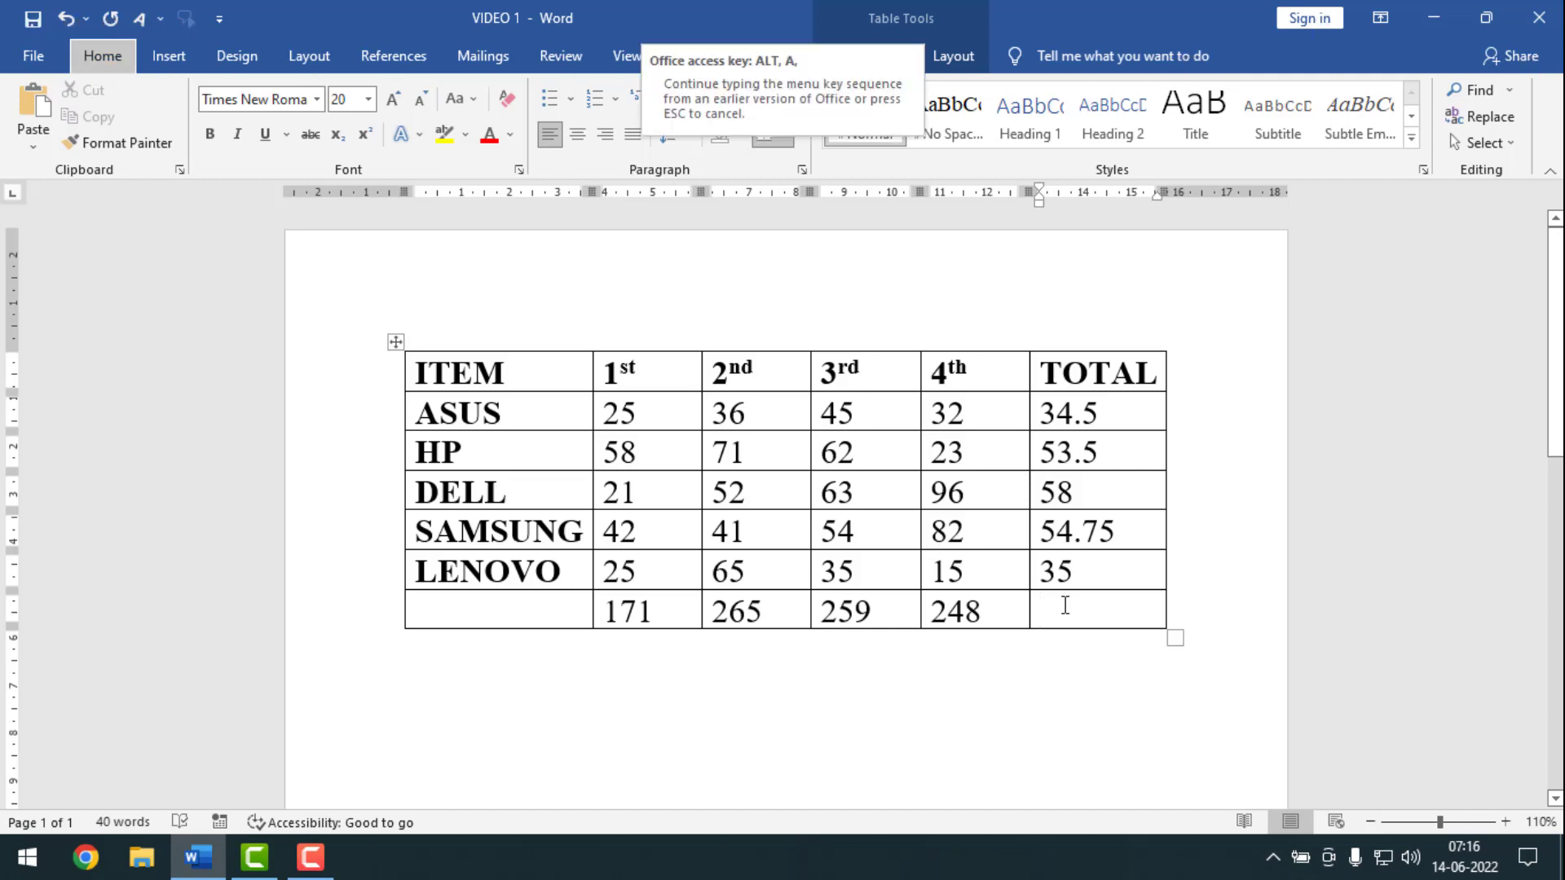
key(o)
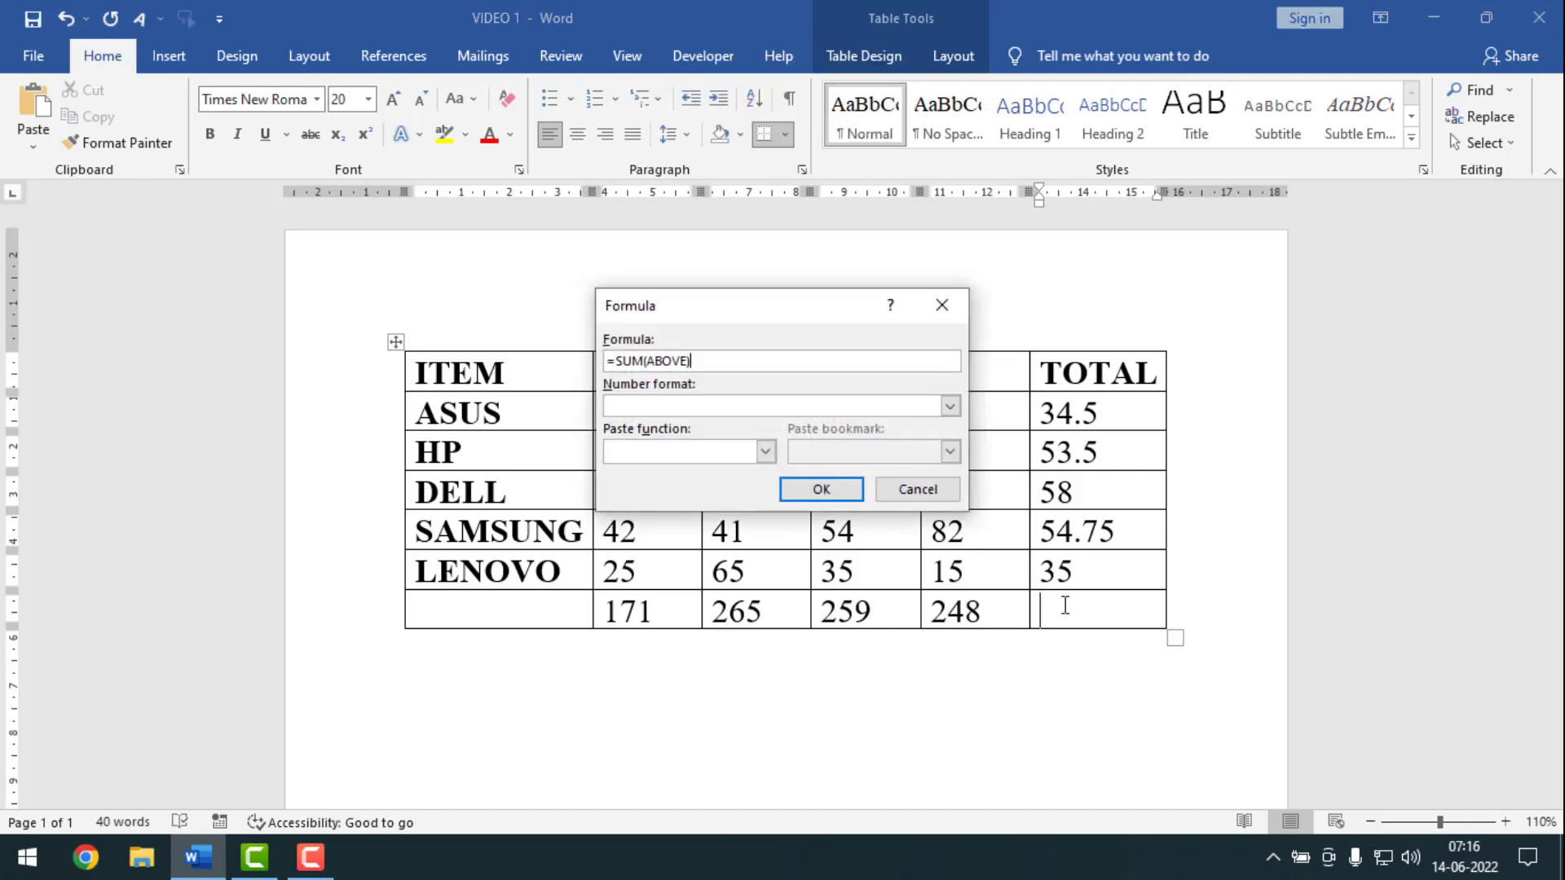
key(Return)
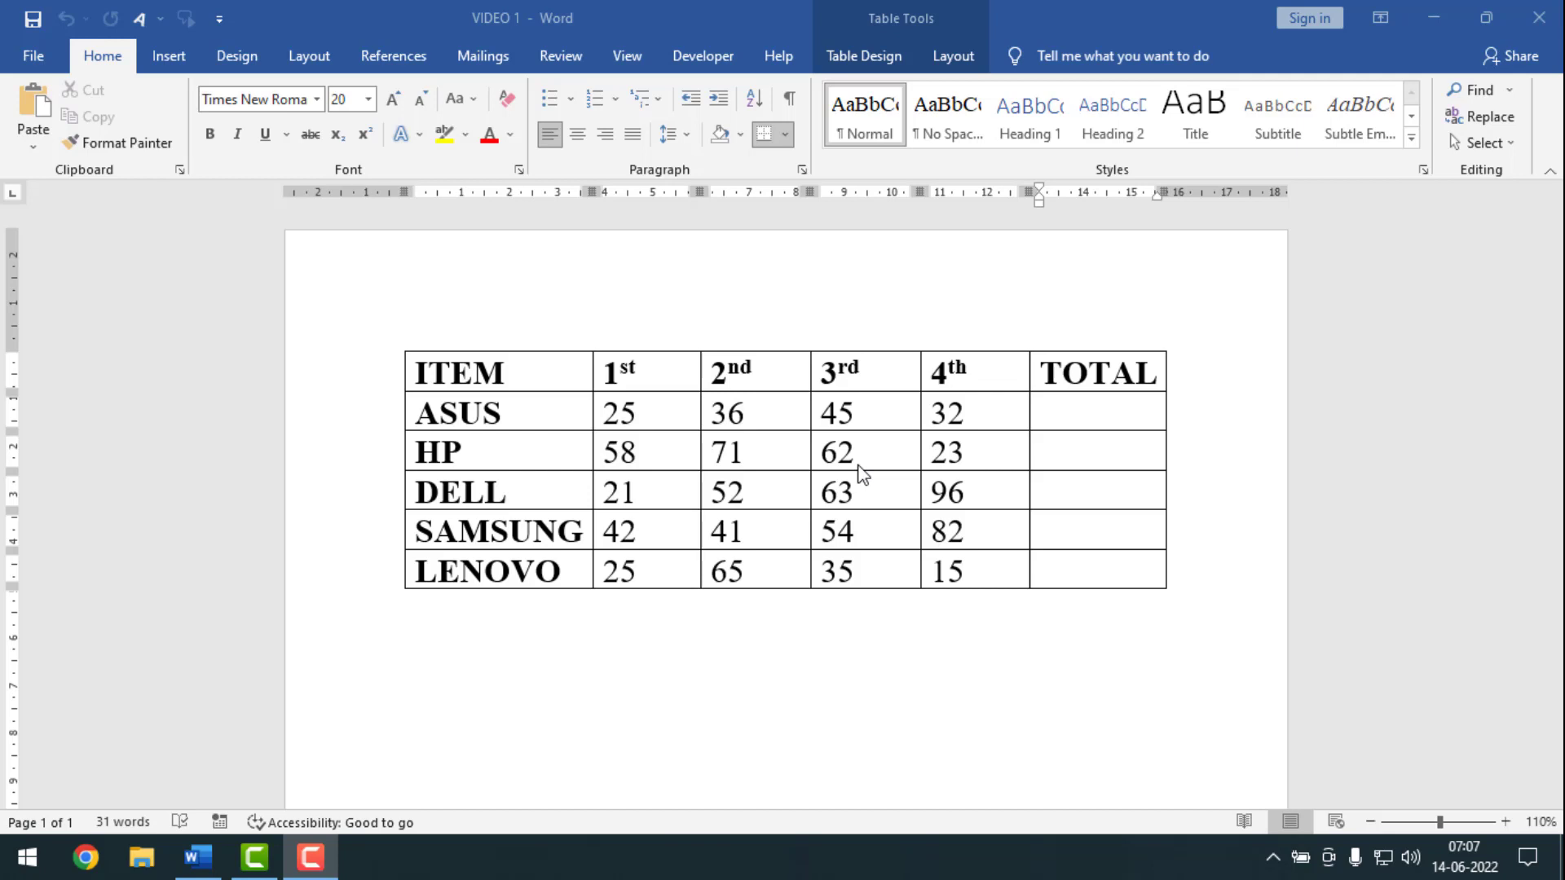
Put =PRODUCT(LEFT) in the ASUS TOTAL cell, giving 1296000
click(1057, 420)
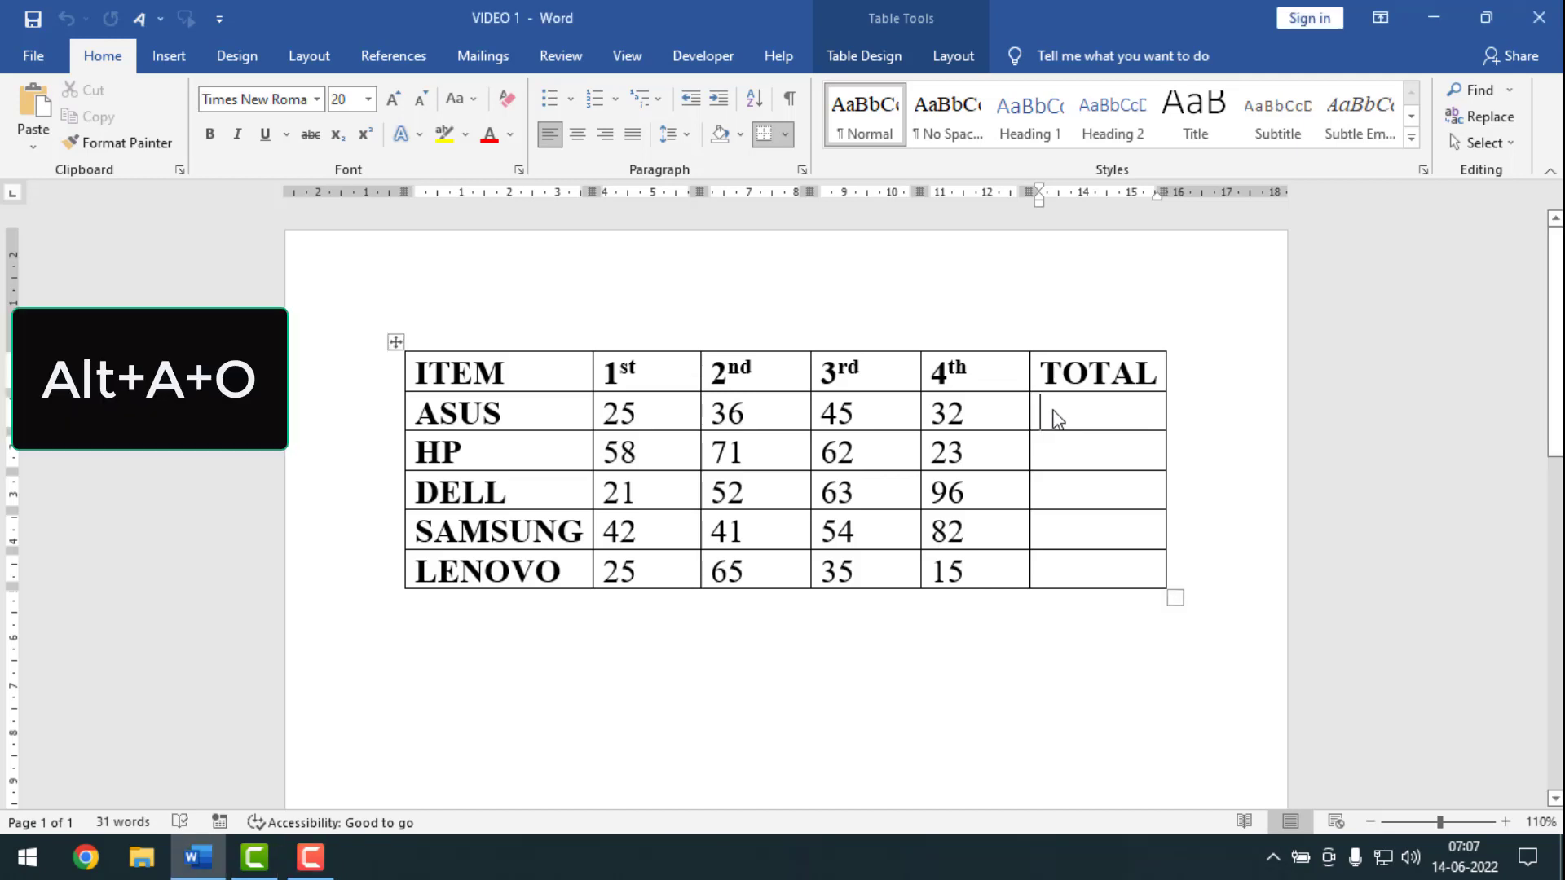
key(alt+a)
key(o)
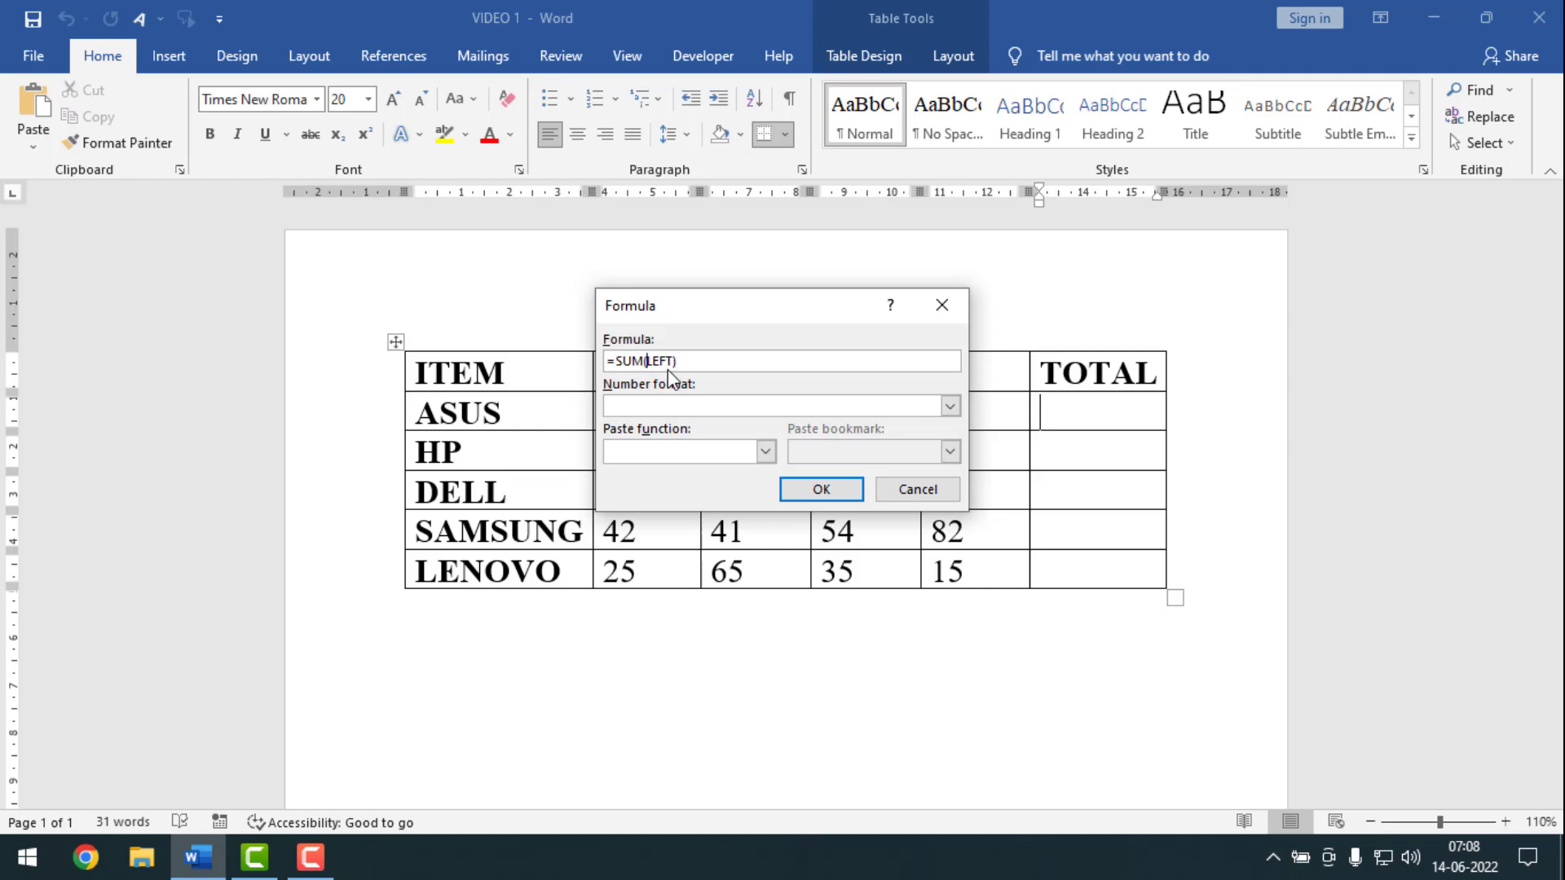
key(BackSpace)
key(BackSpace)
key(BackSpace)
key(ctrl+a)
key(ctrl+c)
key(Return)
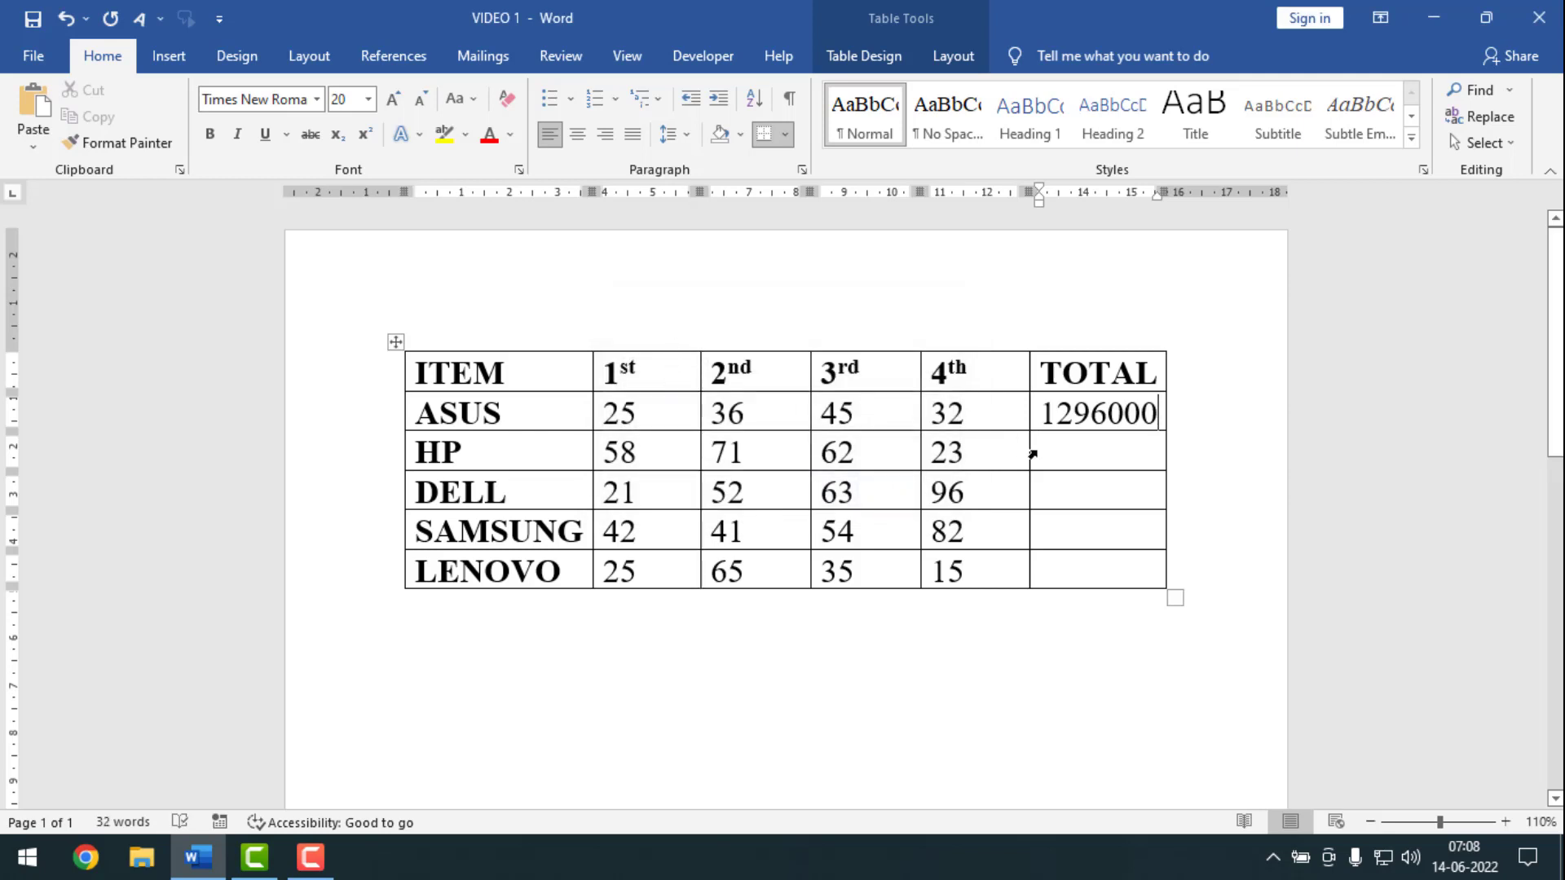
click(1089, 451)
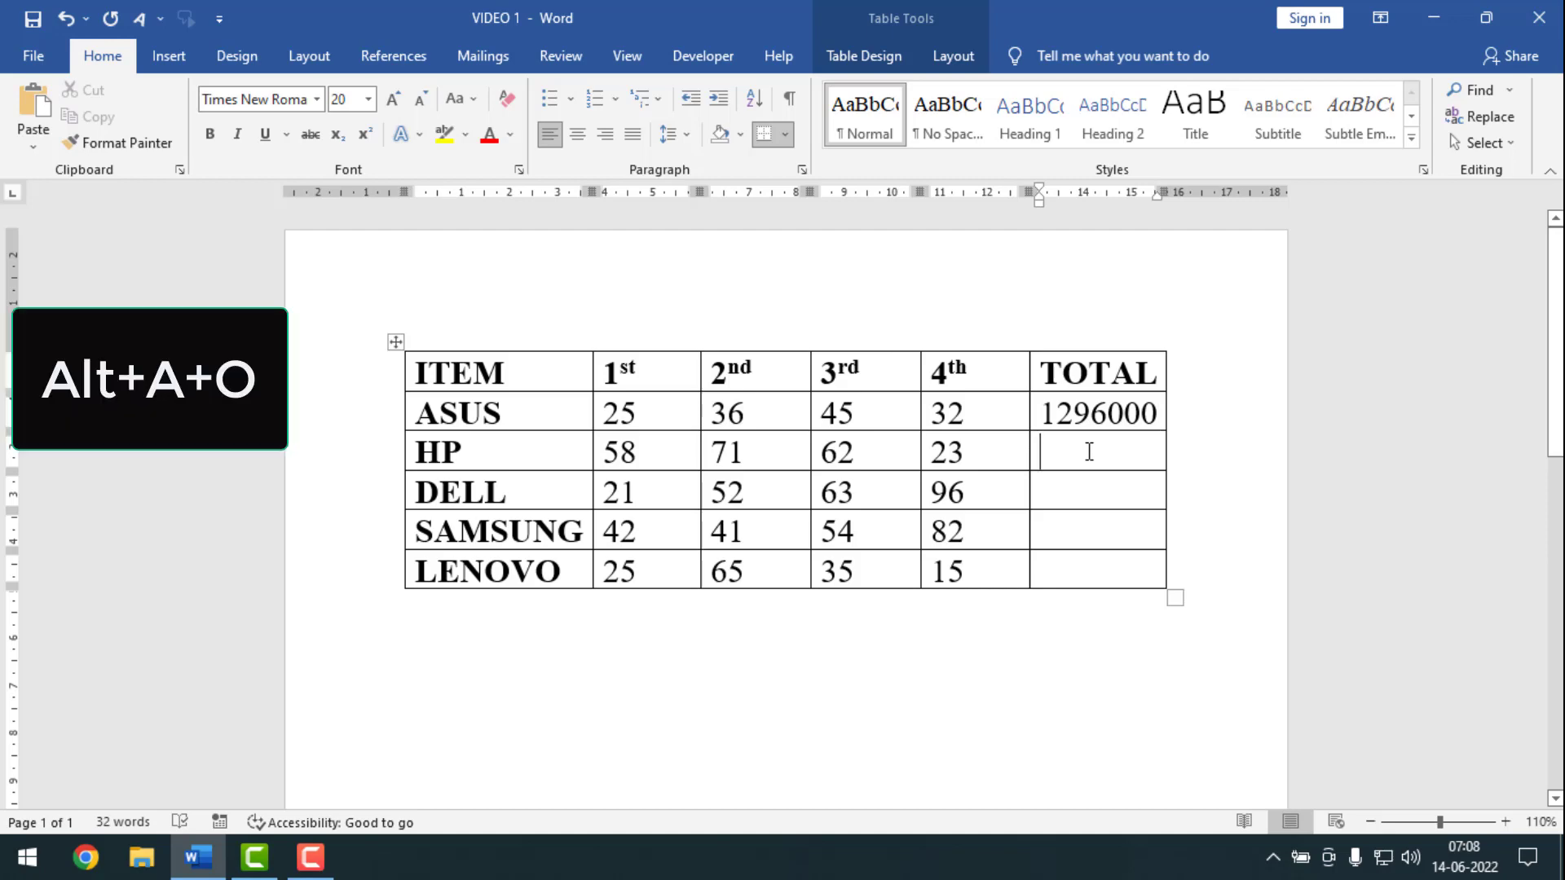
Fill the HP TOTAL cell with its row product using =PRODUCT(LEFT)
key(alt)
key(a)
key(o)
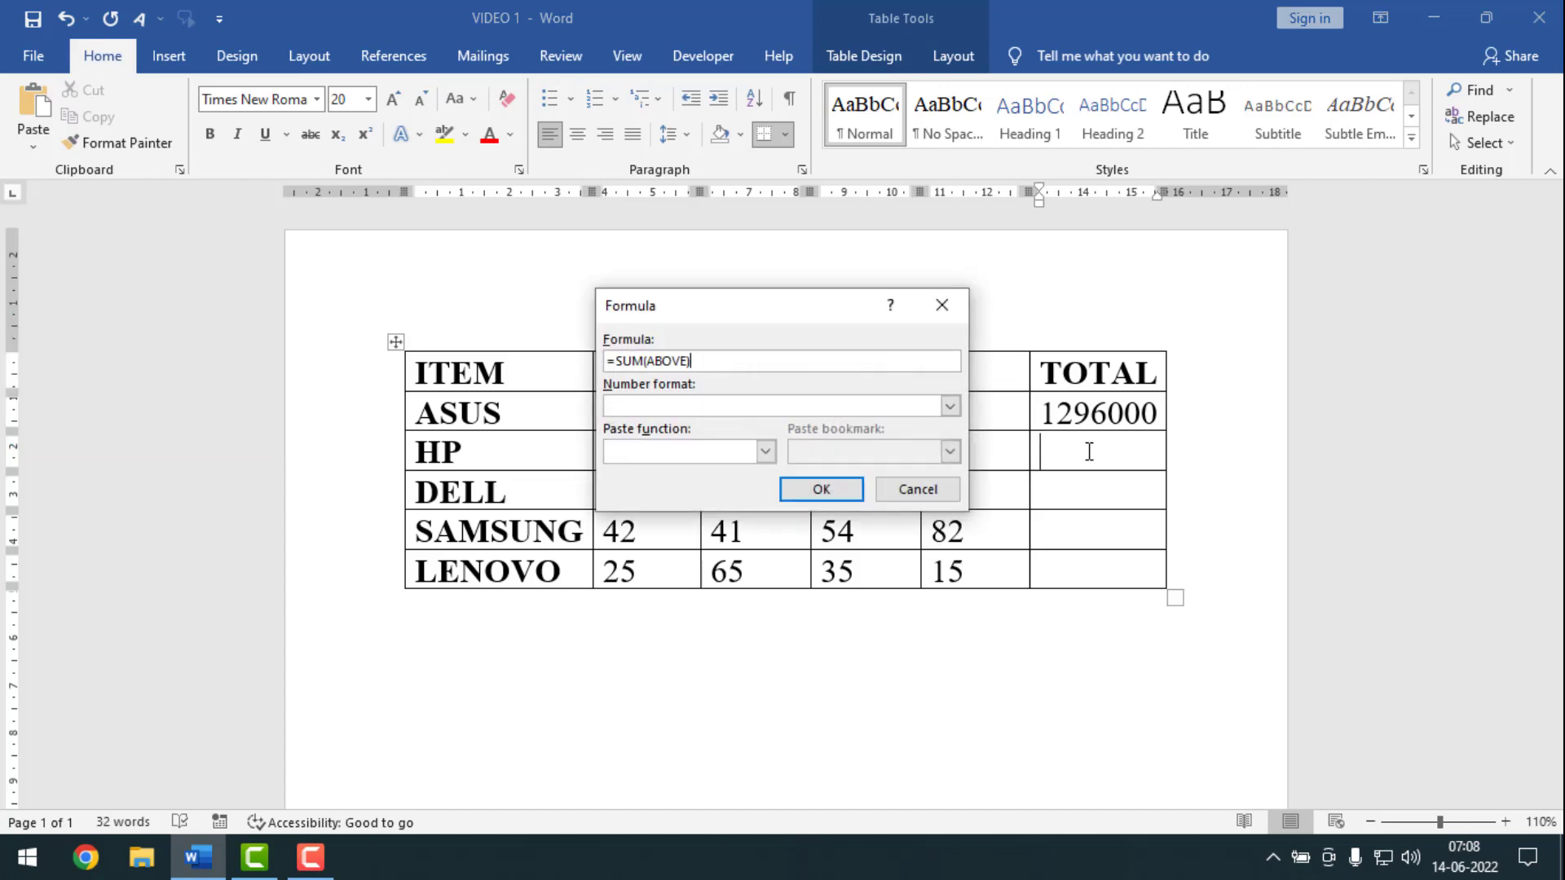
key(shift+Home)
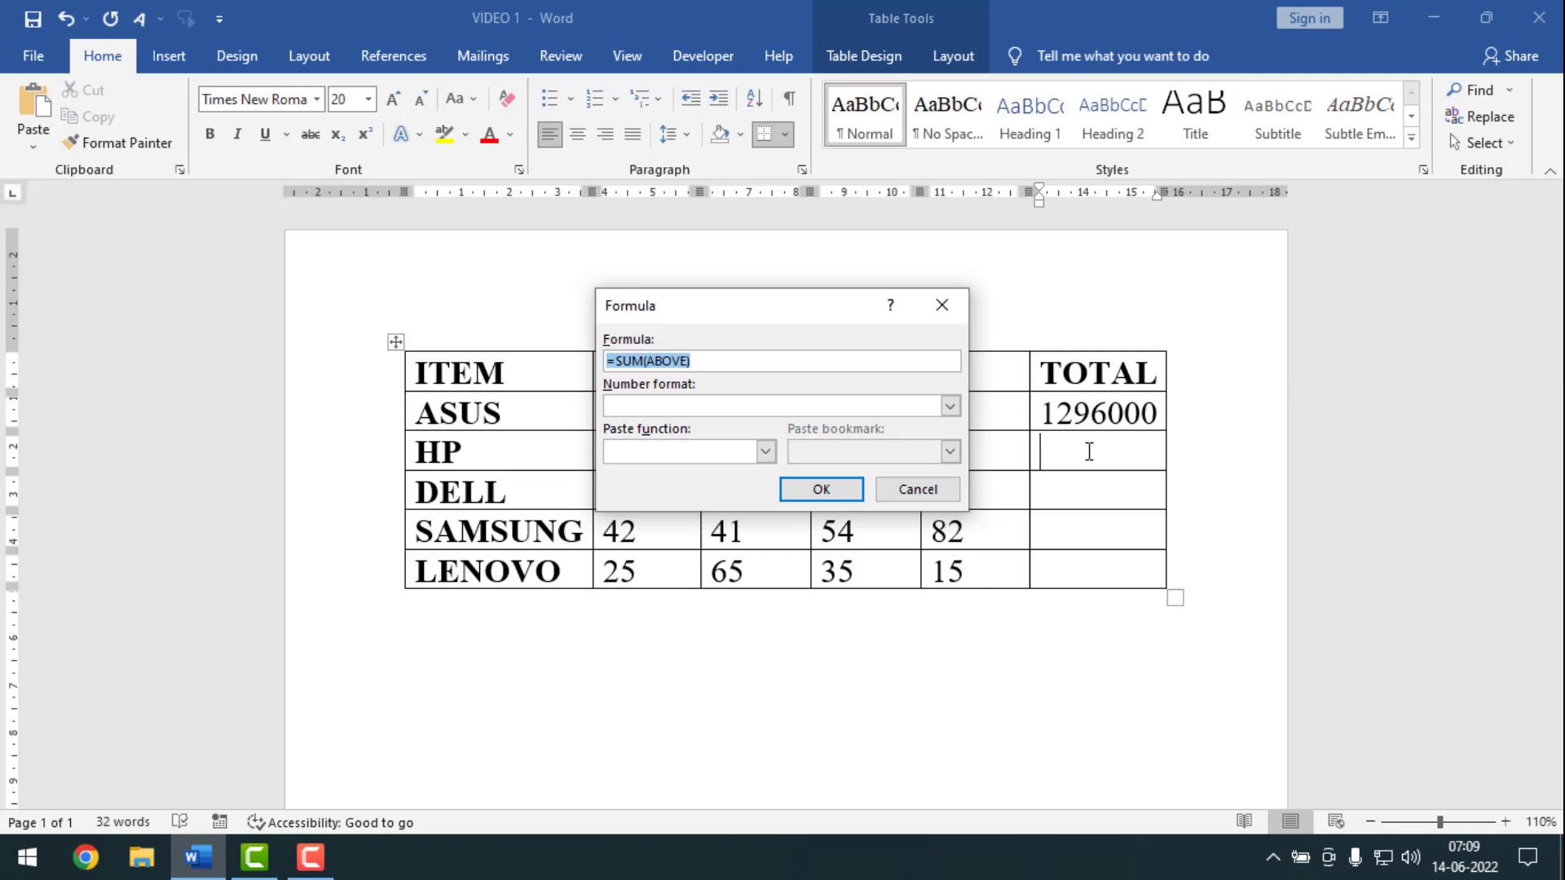
key(ctrl+v)
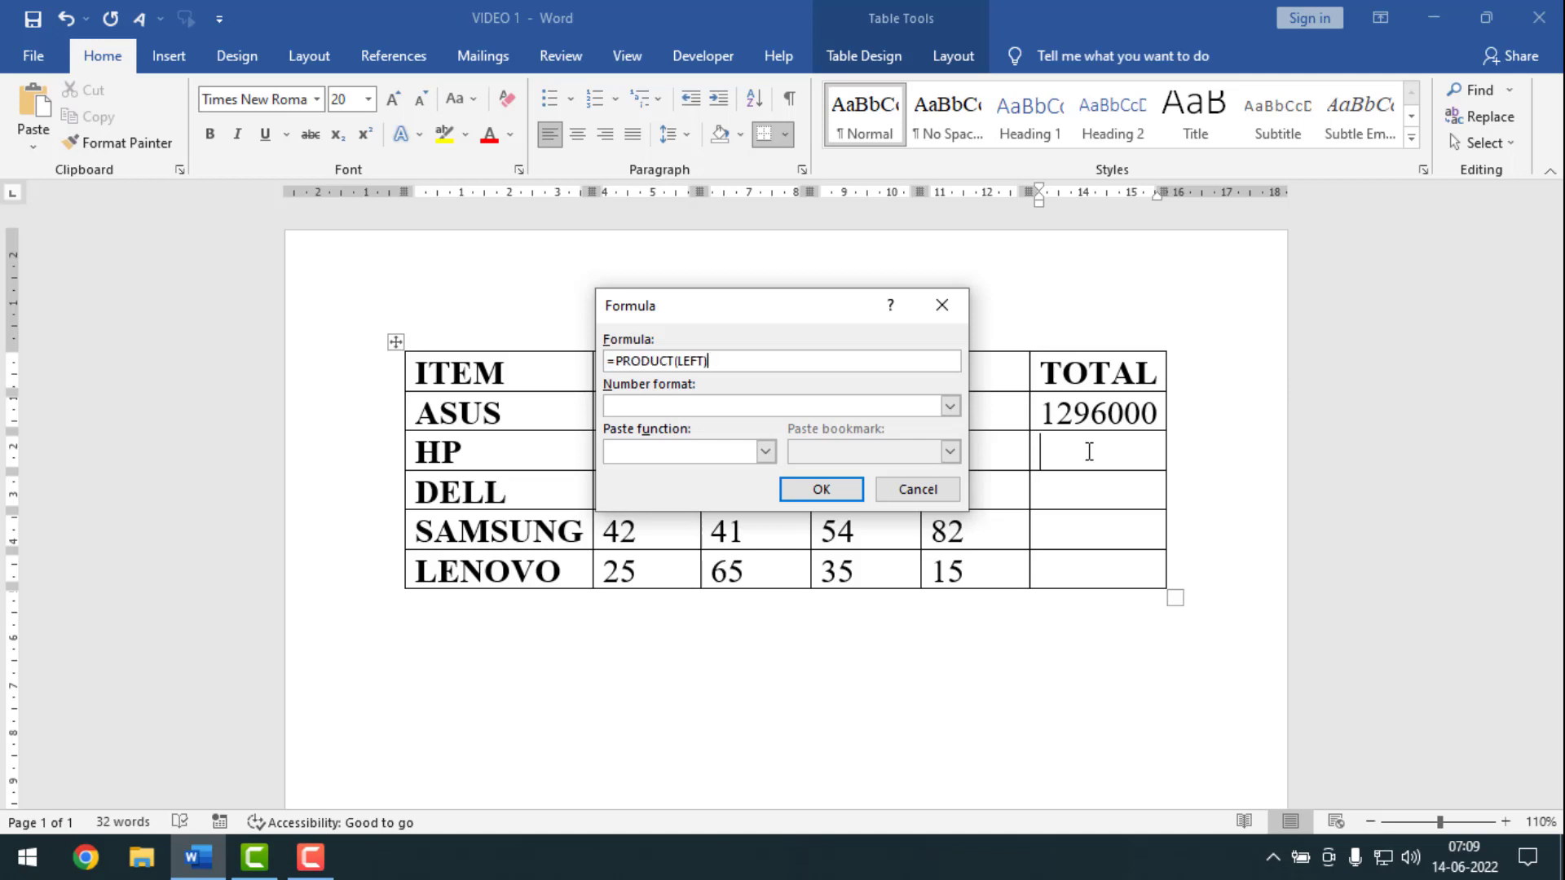
key(Return)
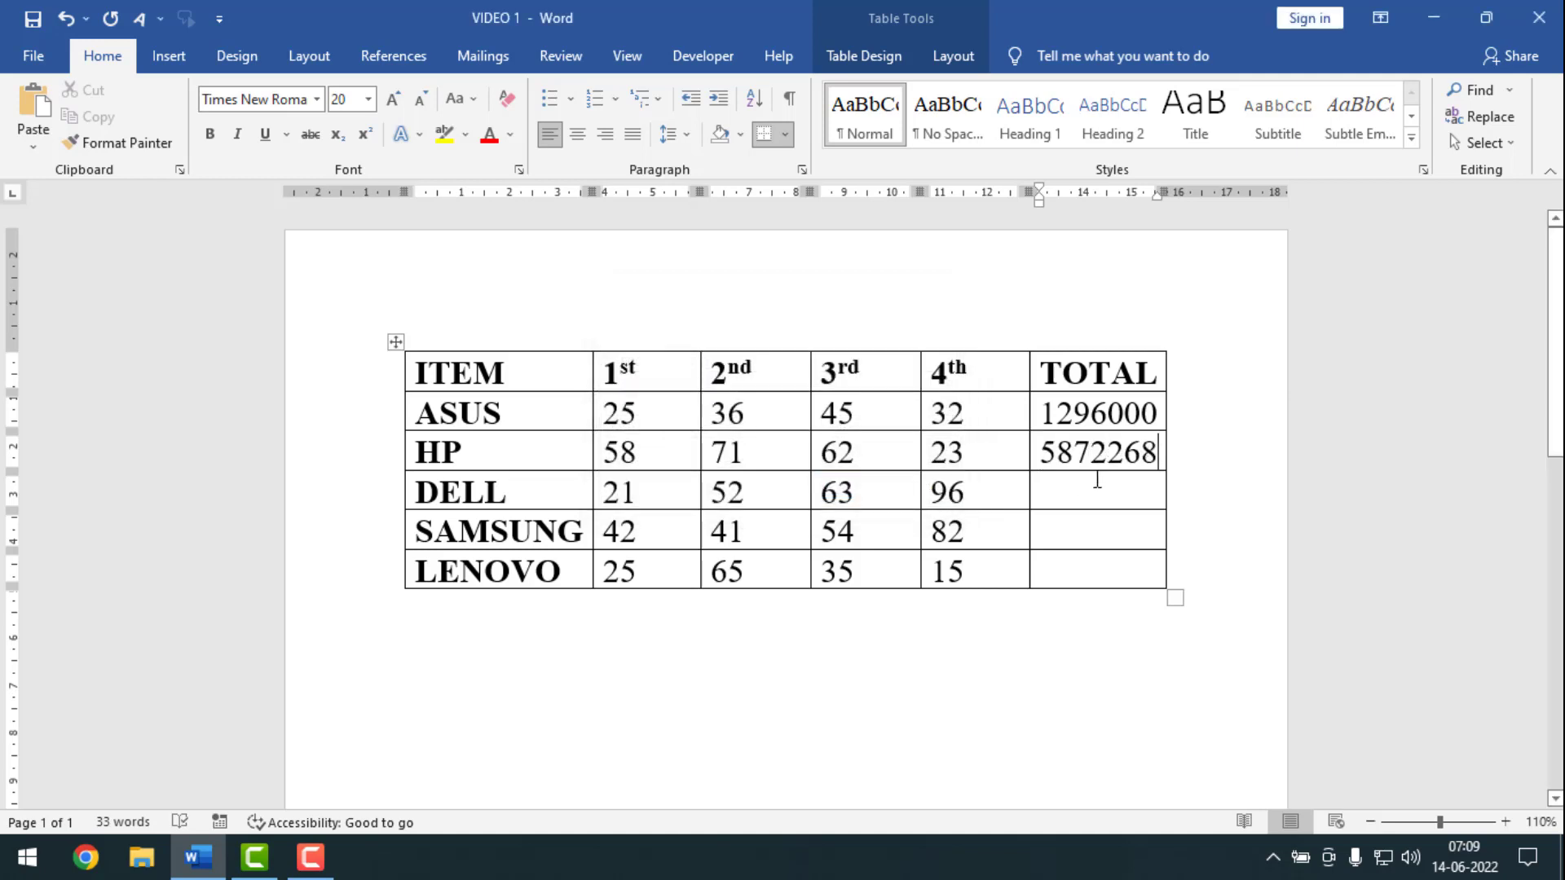
Compute DELL's row product with =PRODUCT(LEFT), then undo all three product results
click(1054, 488)
key(alt)
key(a)
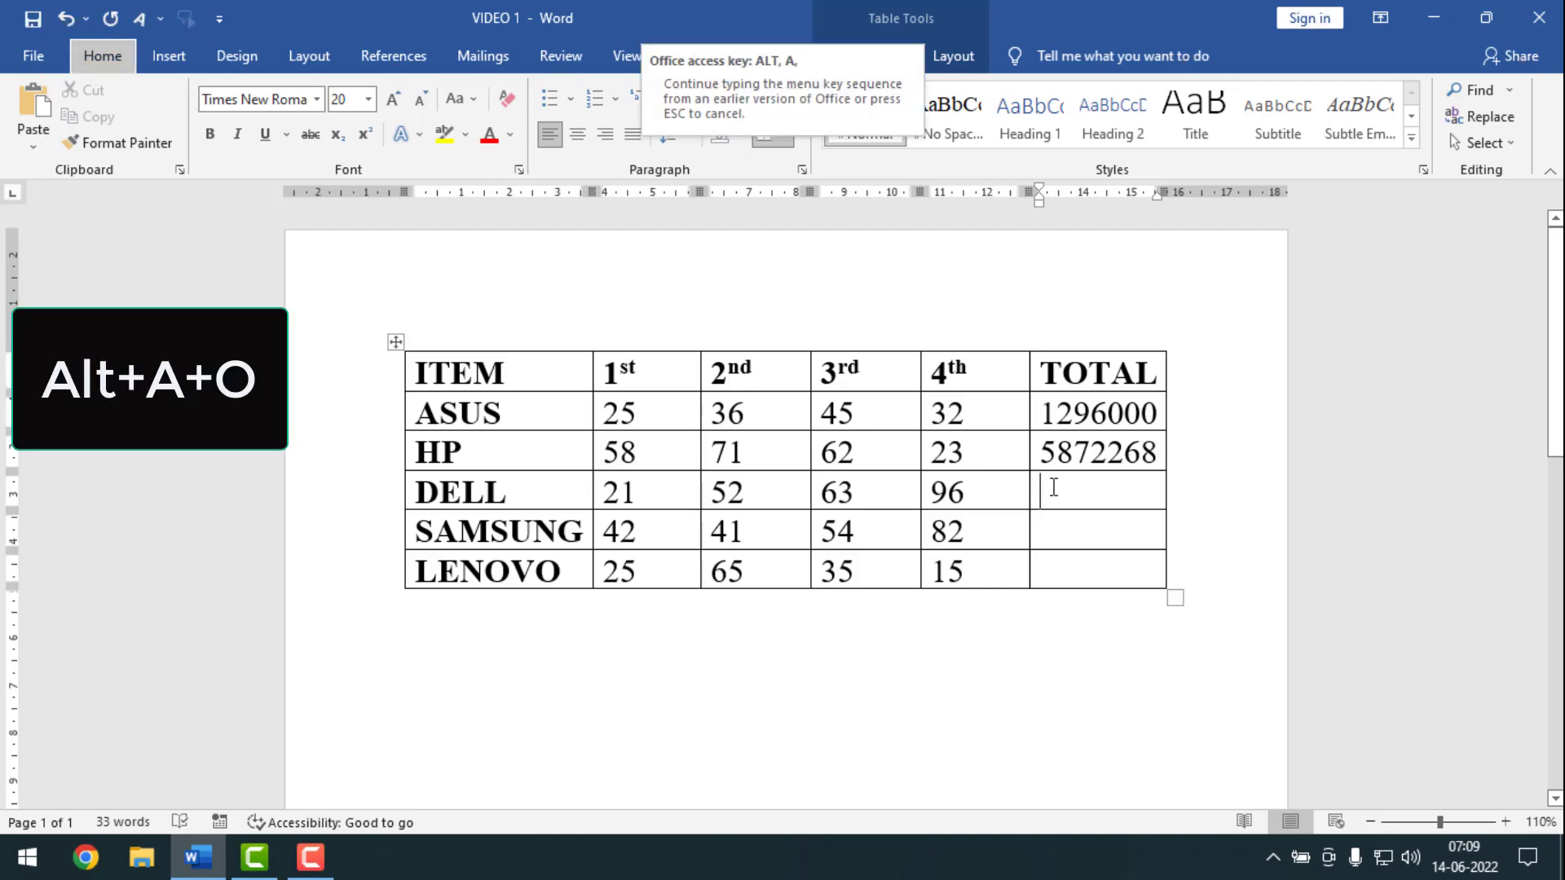
key(o)
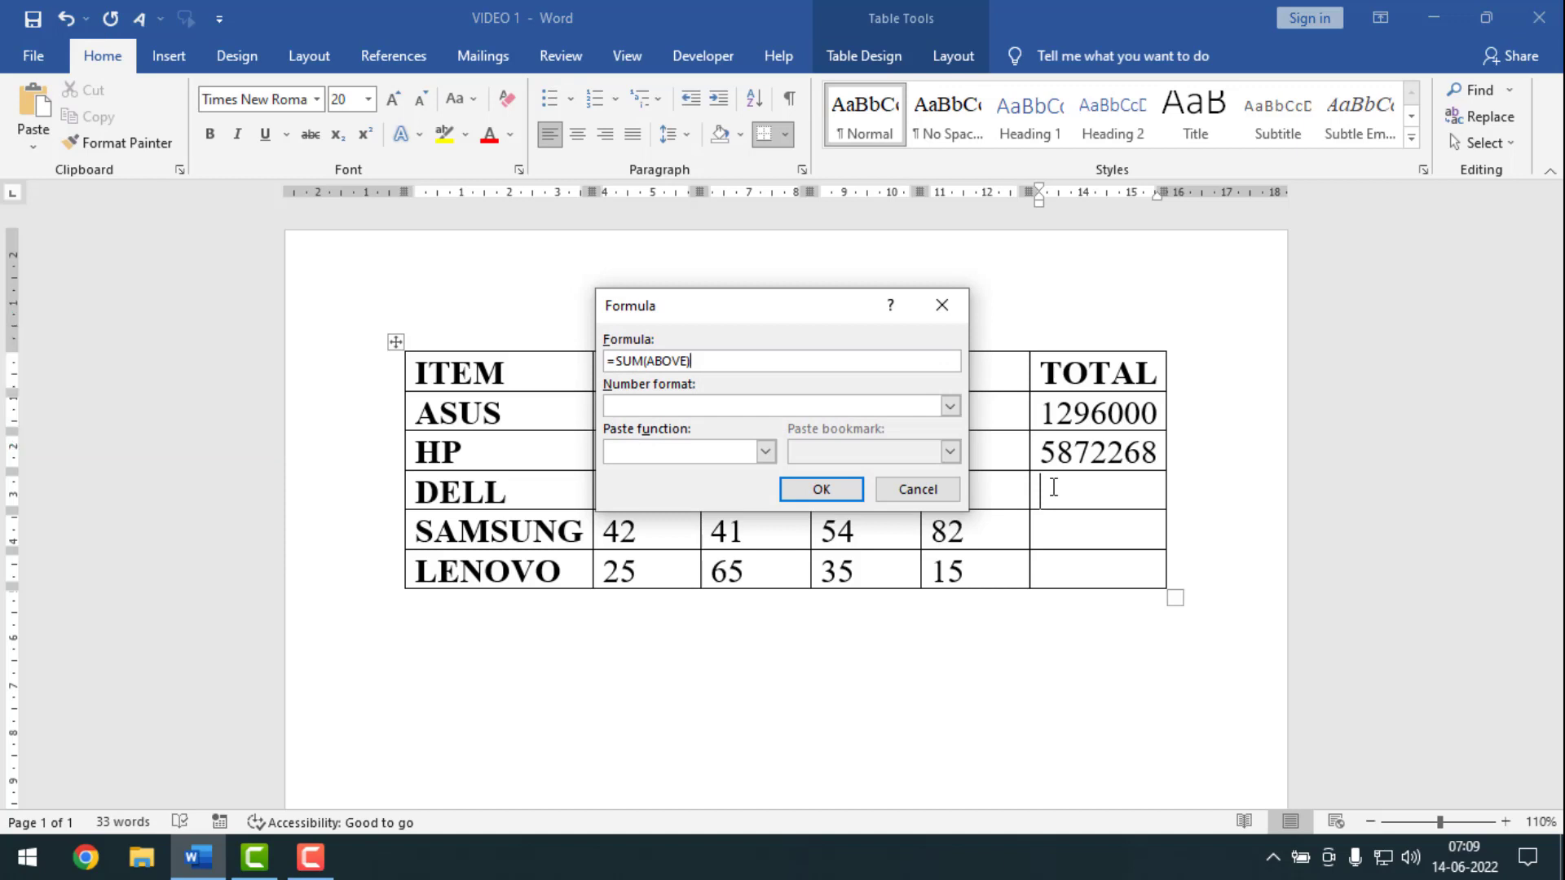
key(ctrl+a)
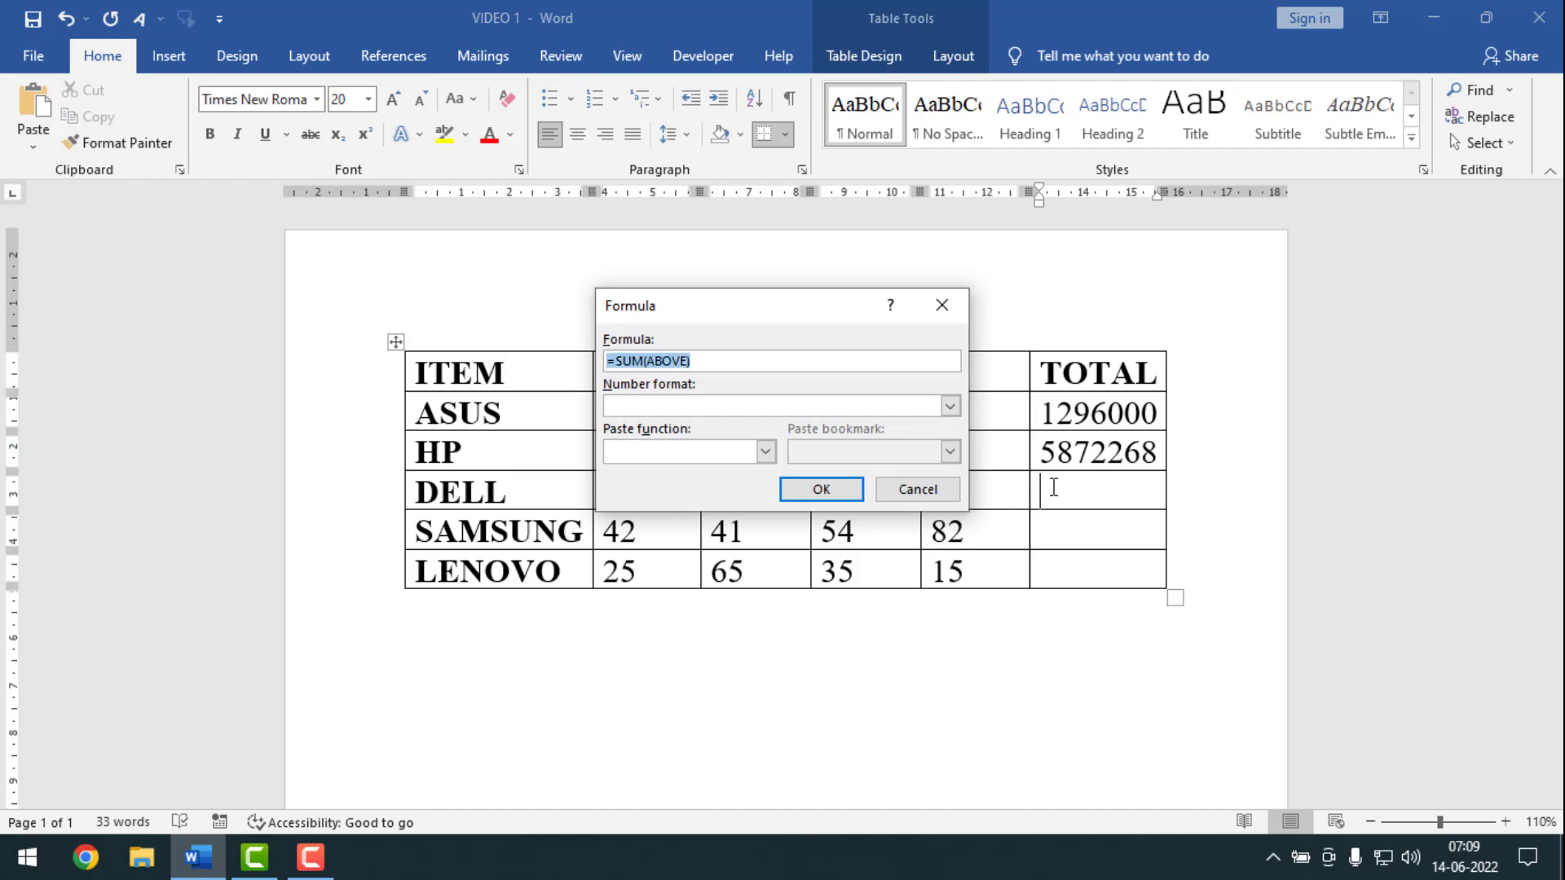
text(=PRODUCT(LEFT))
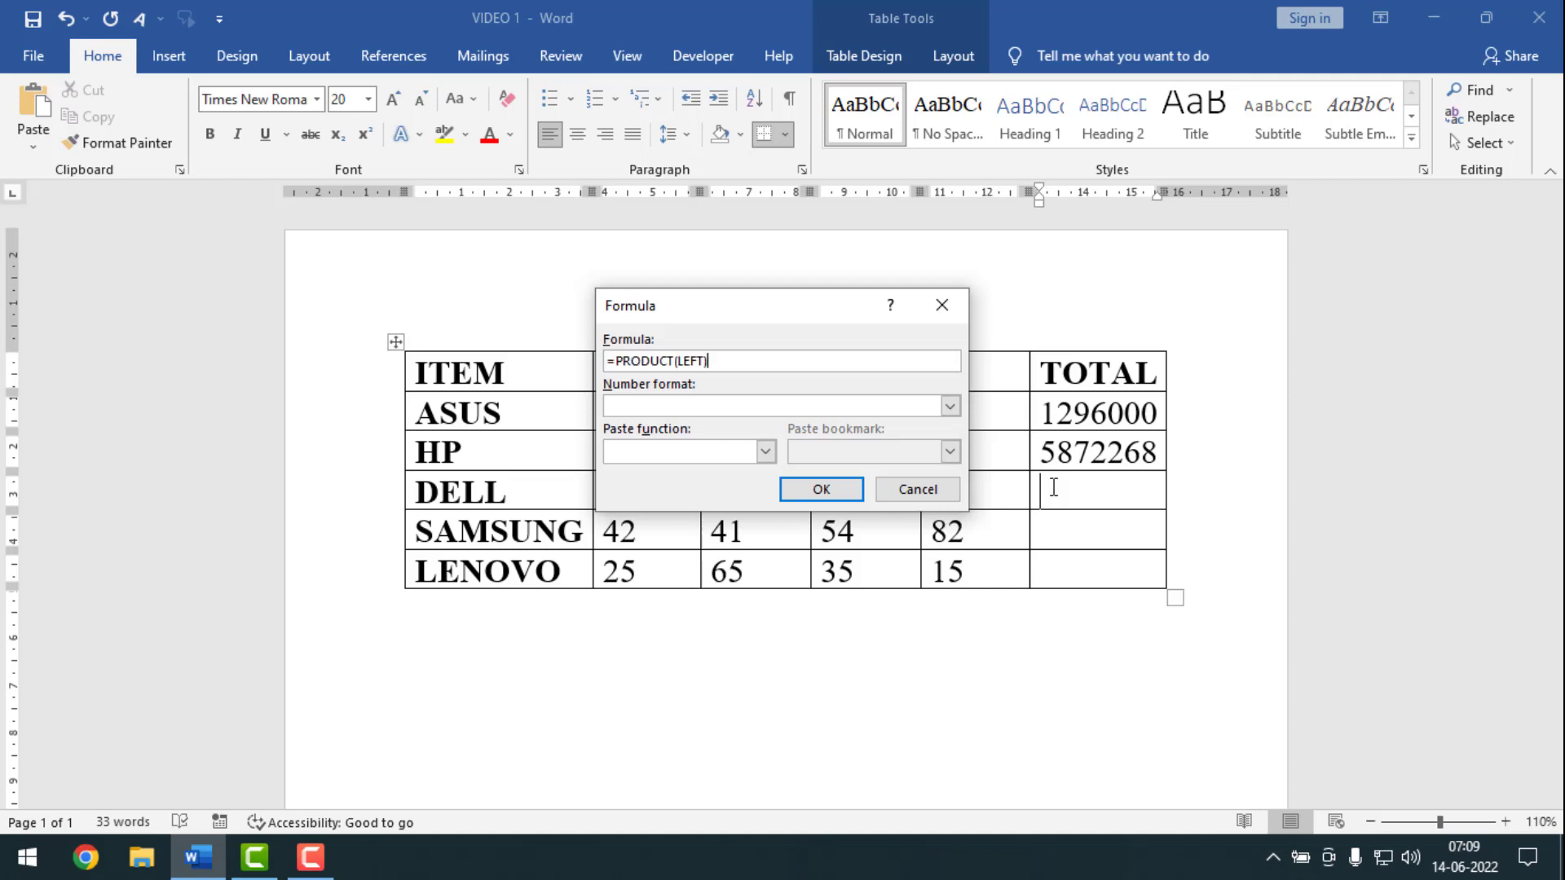
key(Return)
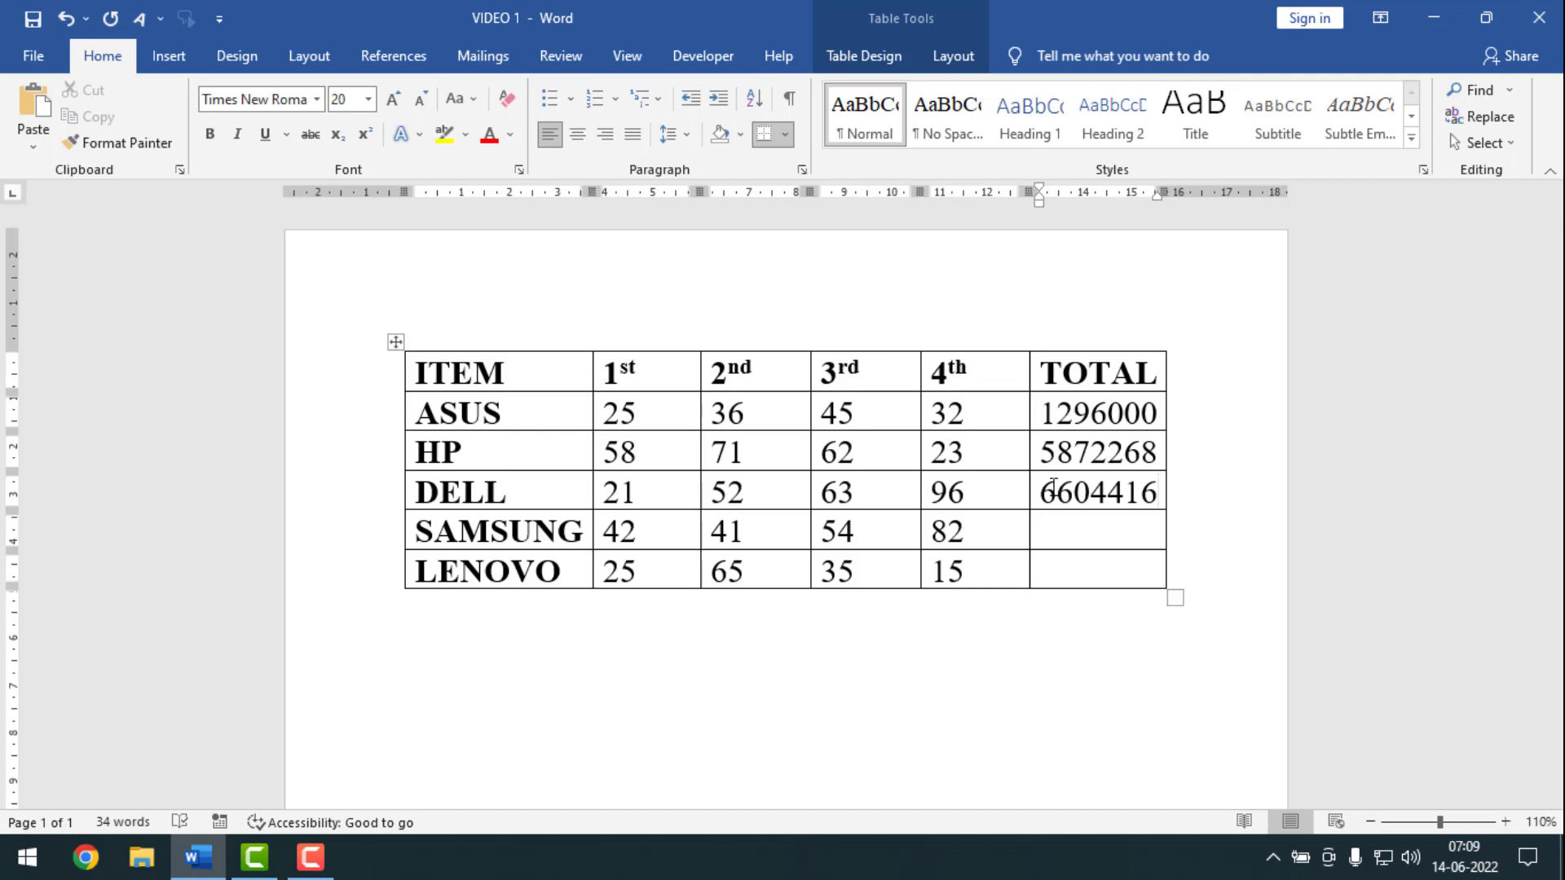
key(ctrl+z)
key(ctrl+z)
key(ctrl+z)
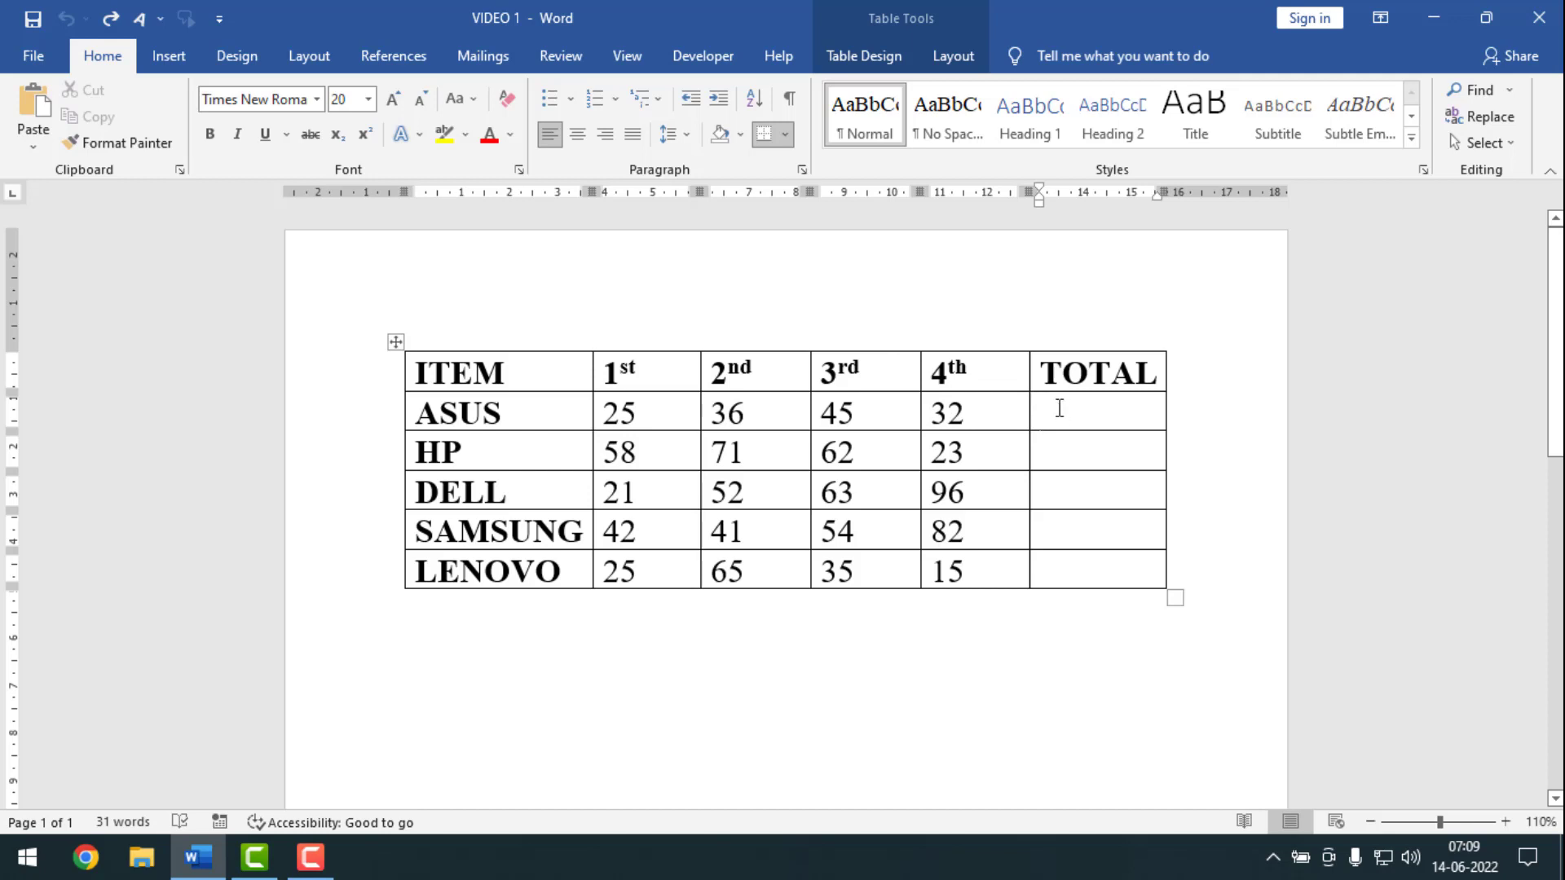
Accept =SUM(LEFT) for the ASUS TOTAL cell to get 138, then bring up HP's Formula dialog
key(alt)
key(a)
key(o)
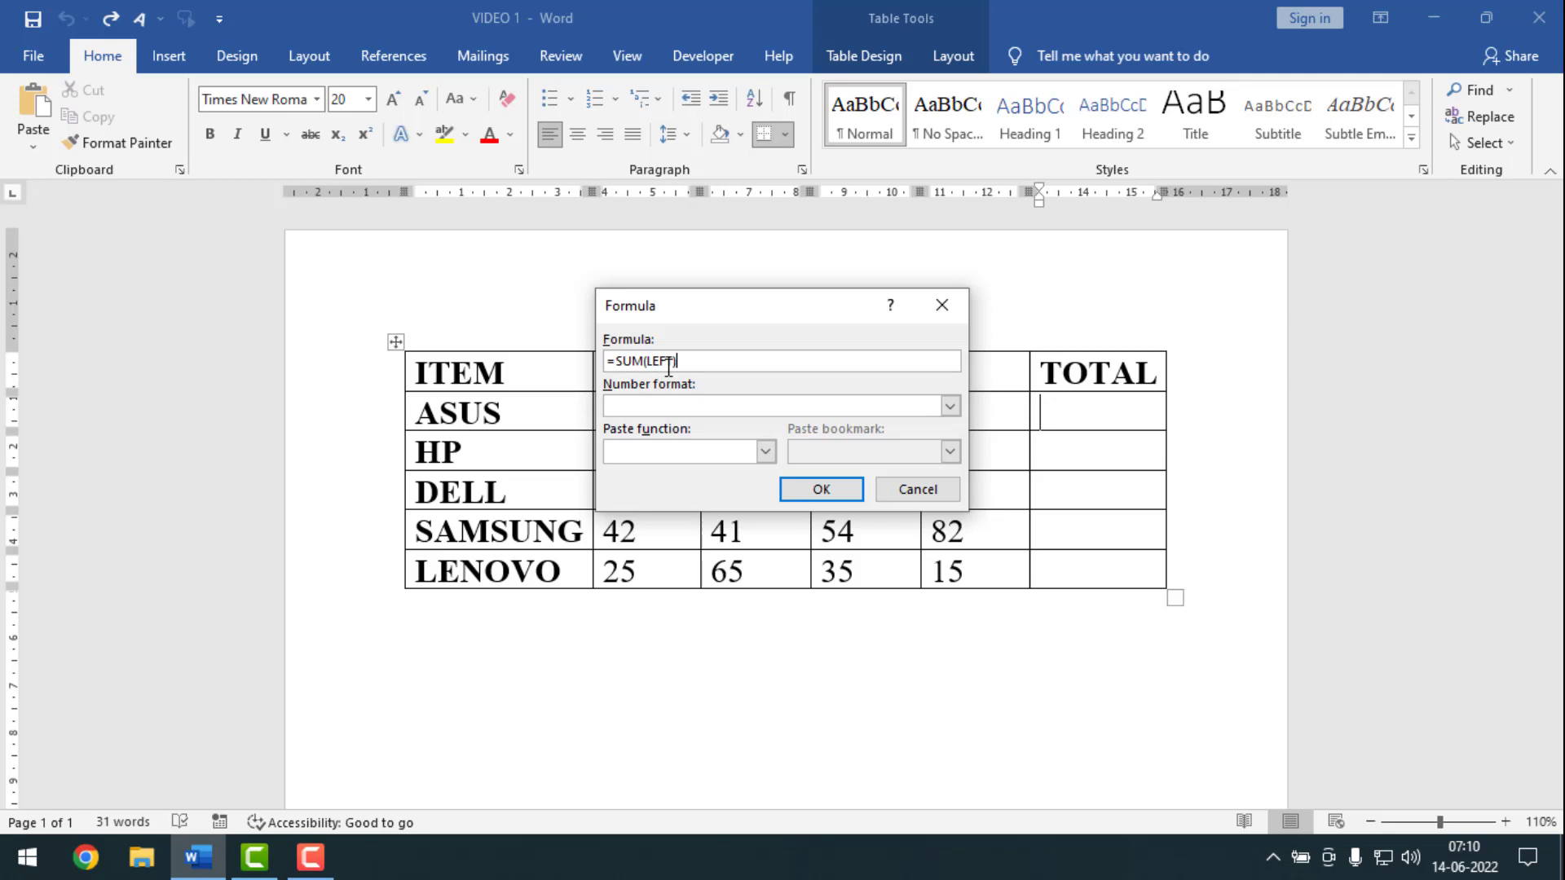
click(821, 489)
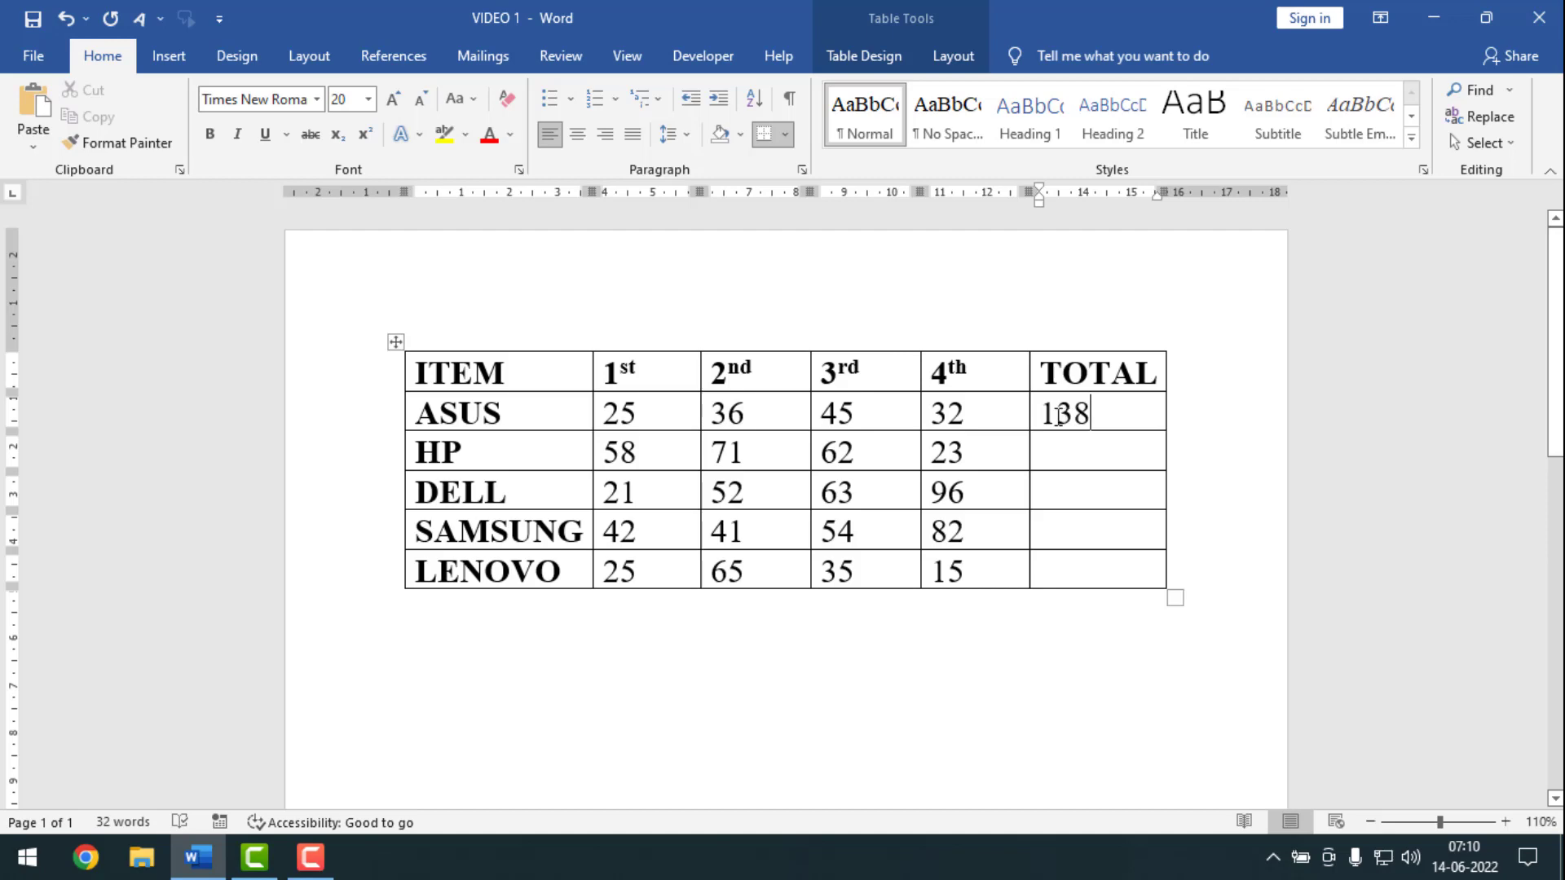
click(1065, 460)
key(alt+a)
key(o)
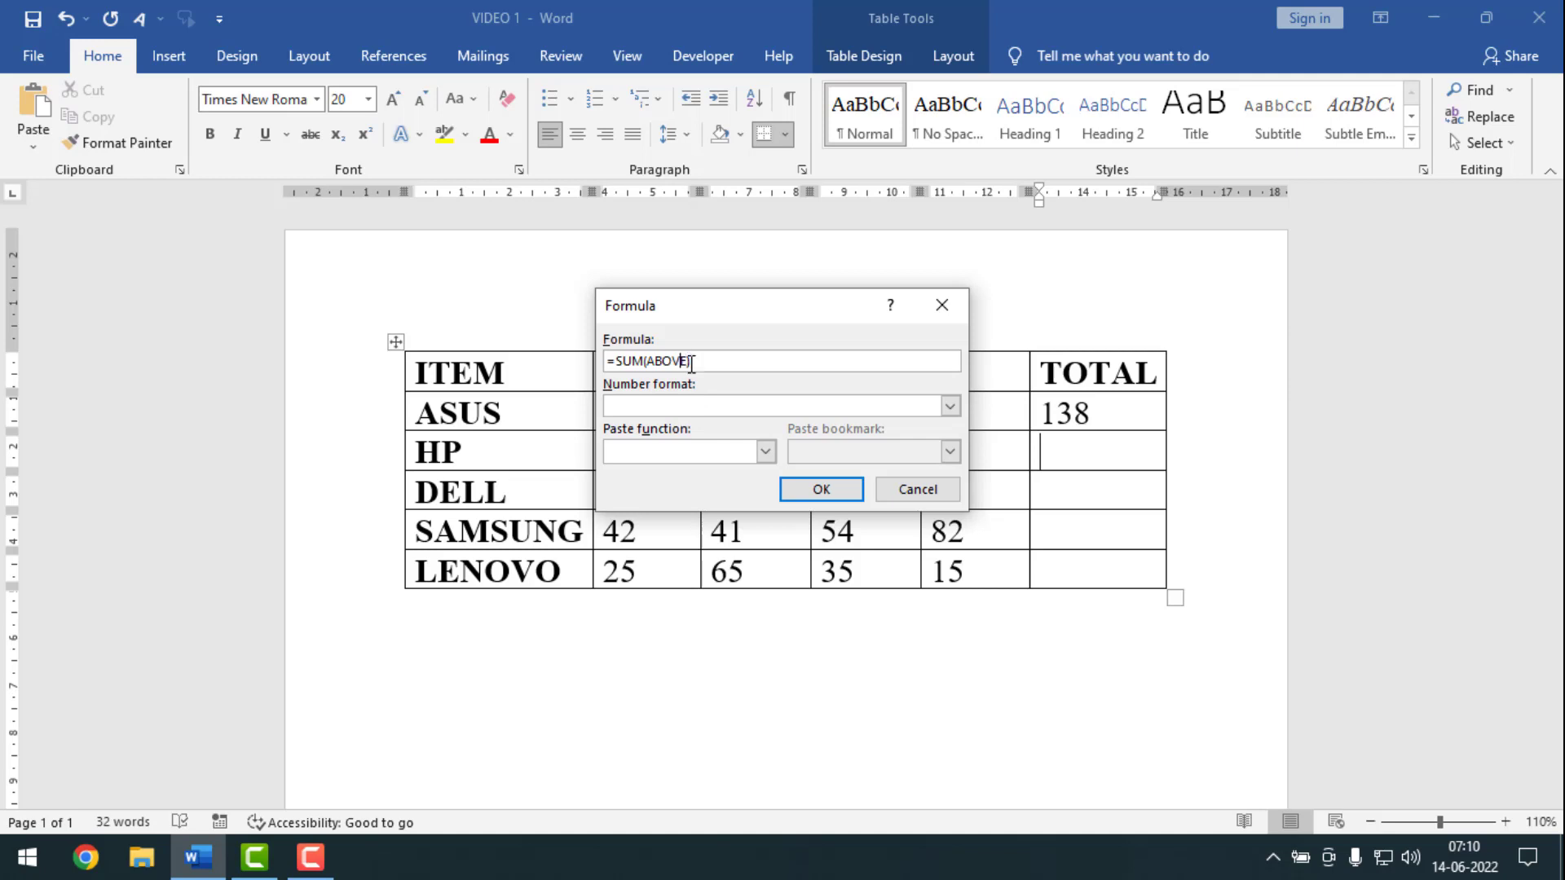
Change HP's formula to =SUM(LEFT), giving a row sum of 214
key(BackSpace)
key(BackSpace)
key(BackSpace)
key(BackSpace)
key(BackSpace)
key(BackSpace)
text(LEFT))
key(Return)
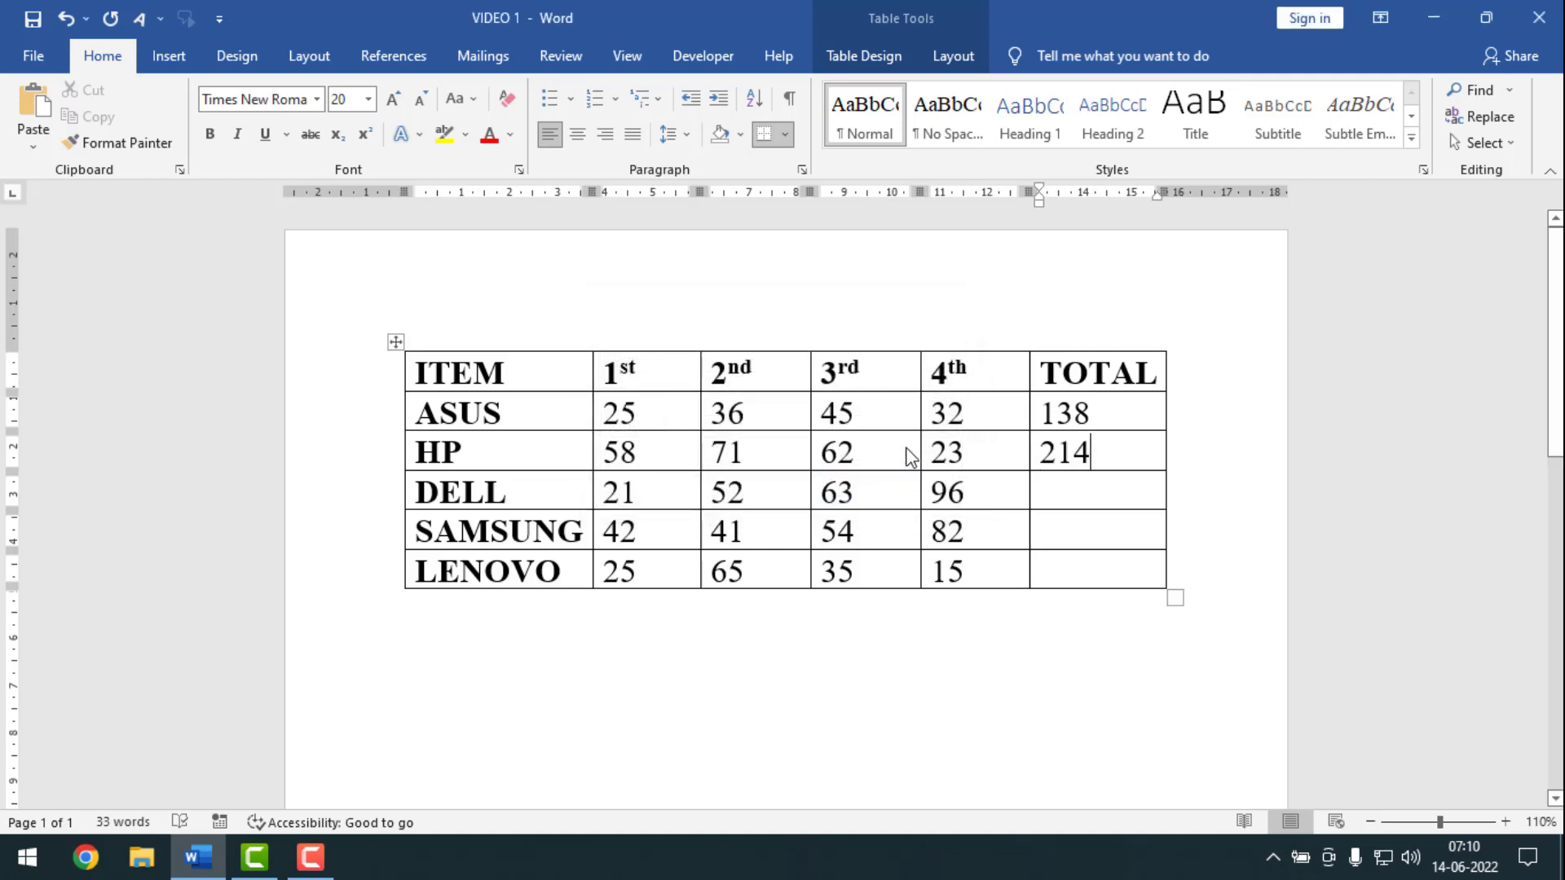
Insert DELL's row sum of 232 with =SUM(LEFT), then undo the row sum results
click(1054, 486)
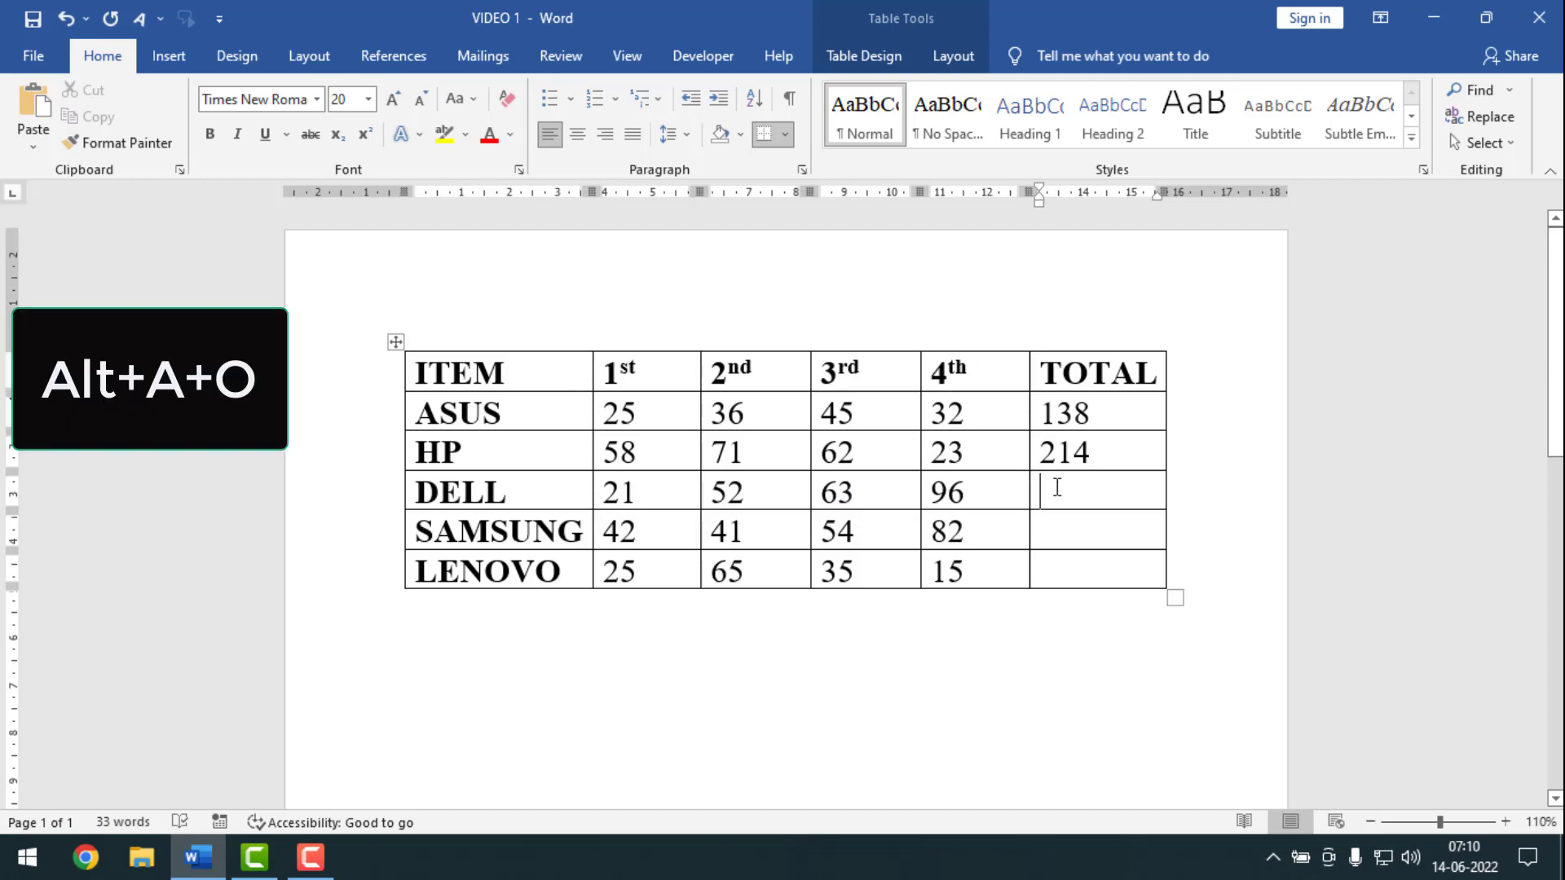
key(alt)
key(a)
key(o)
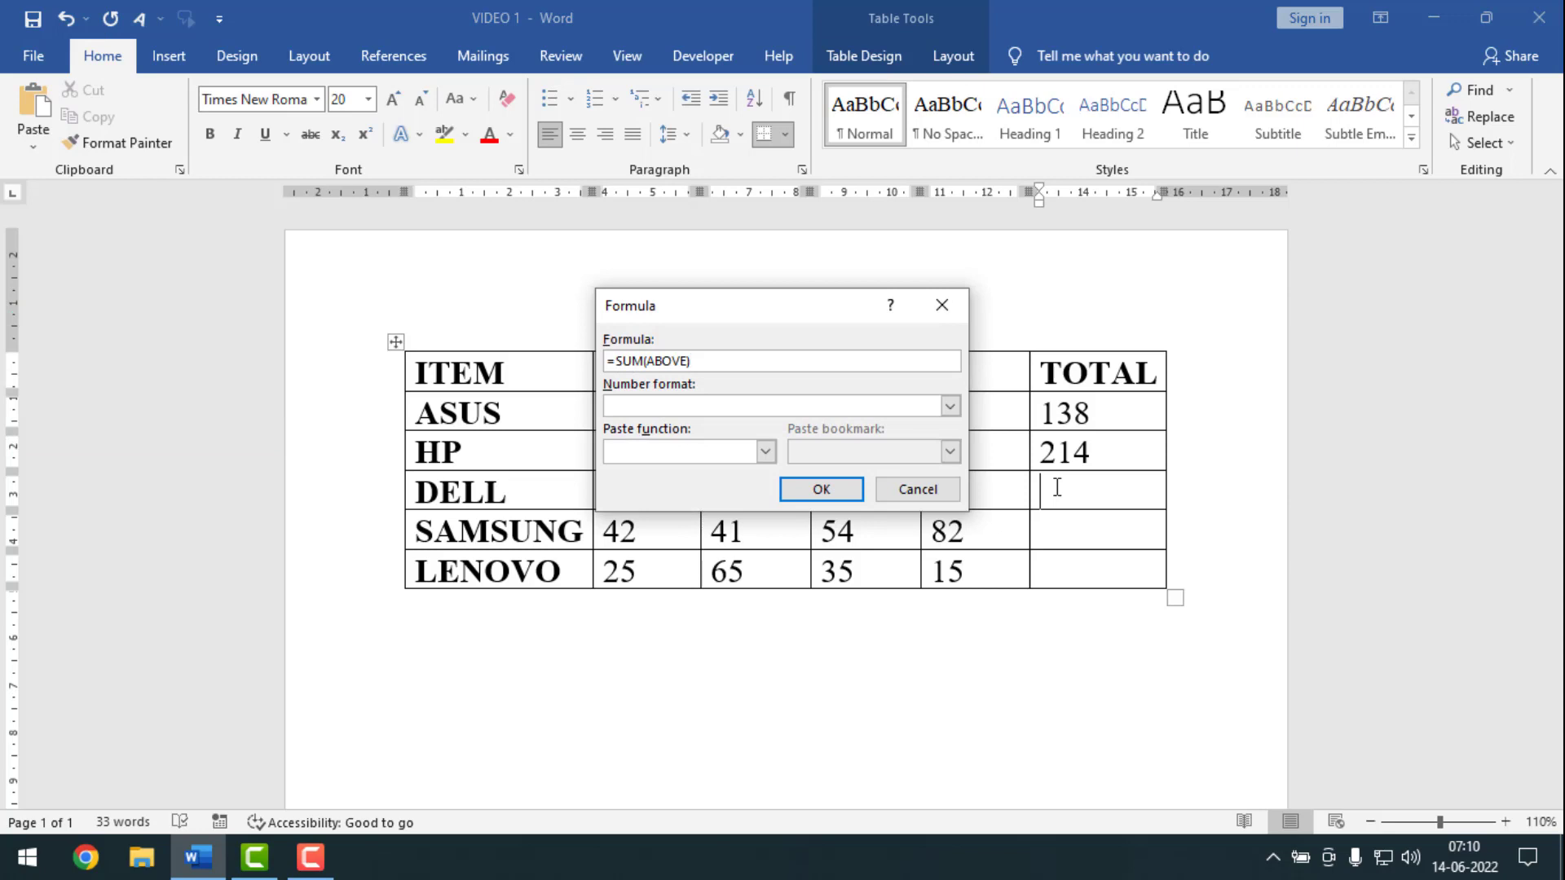
key(BackSpace)
key(BackSpace)
key(BackSpace)
key(BackSpace)
key(BackSpace)
text(LEFT)
key(Return)
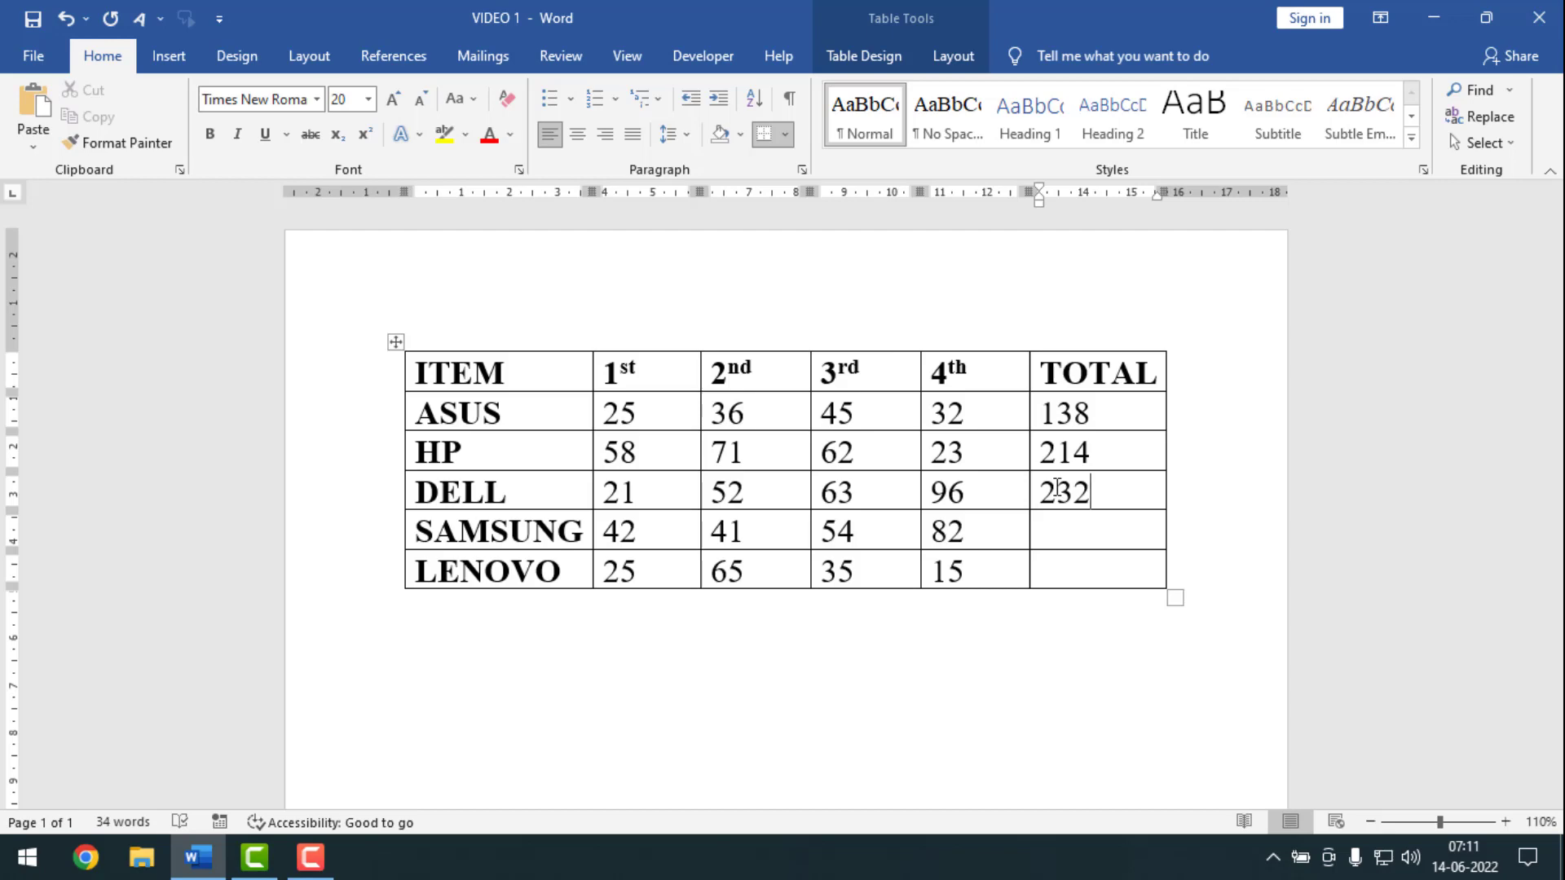
key(ctrl+z)
key(ctrl+z)
key(ctrl+z)
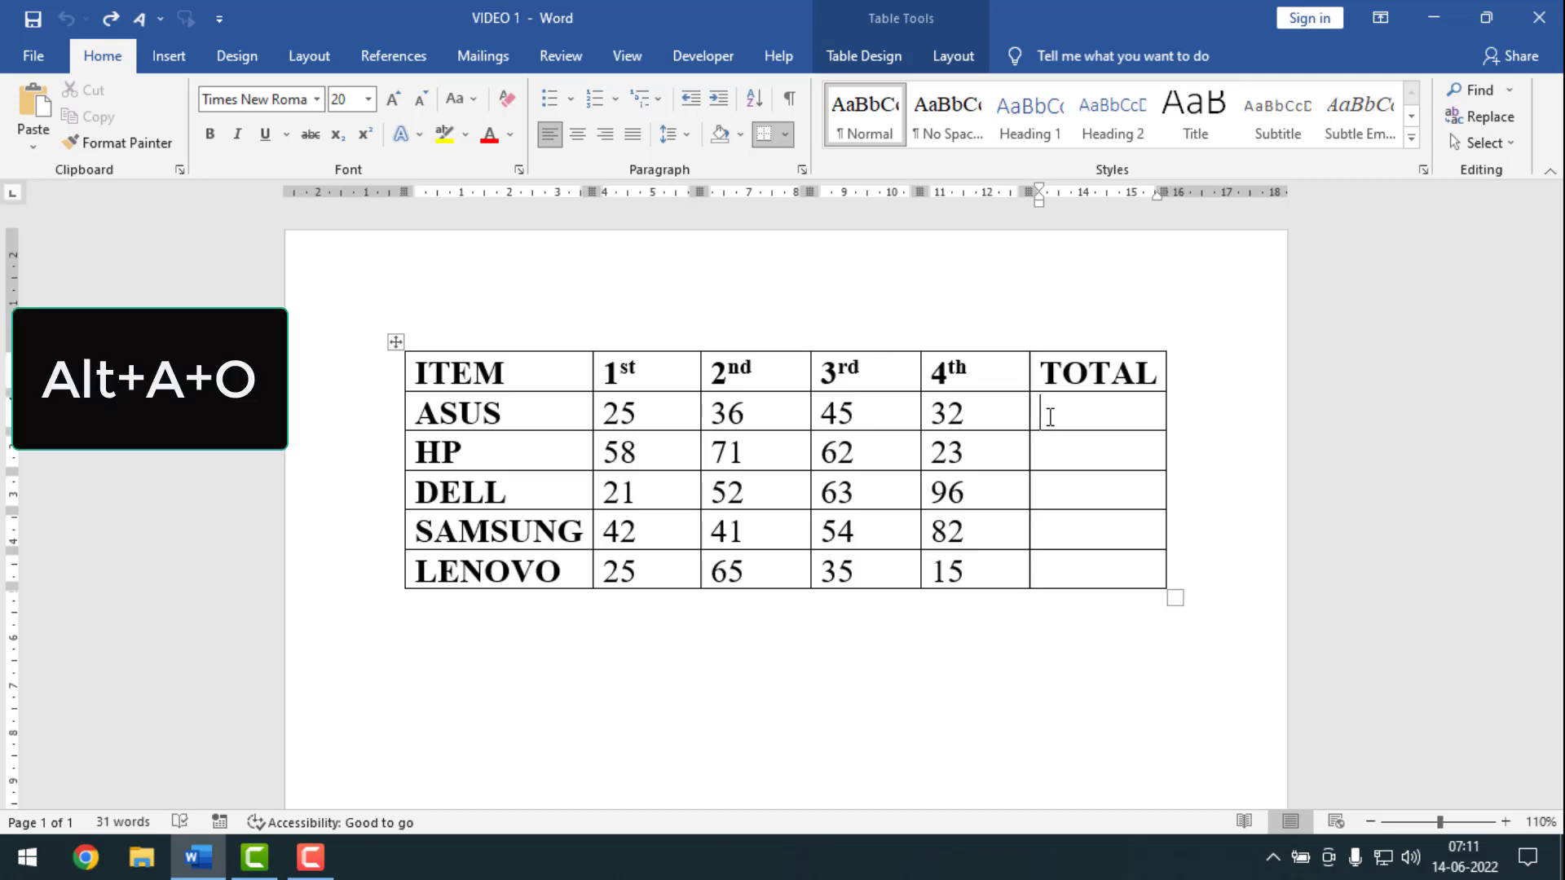
Replace the ASUS formula with =AVERAGE(LEFT) from the function list, showing 34.5
key(alt+a)
key(o)
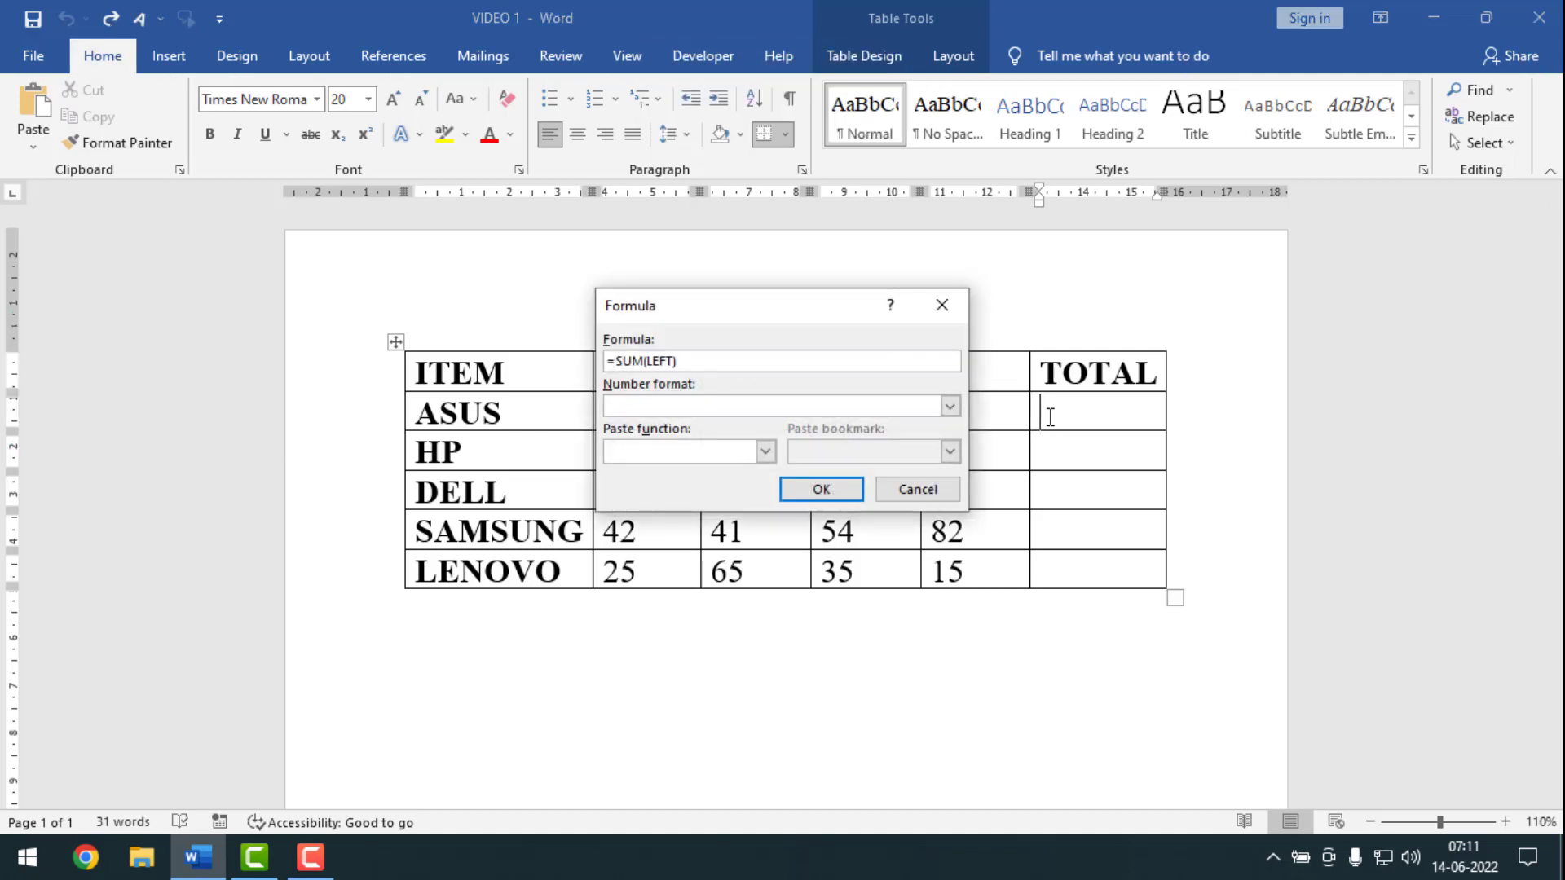
key(BackSpace)
key(BackSpace)
key(BackSpace)
key(BackSpace)
key(BackSpace)
key(BackSpace)
key(BackSpace)
key(BackSpace)
key(BackSpace)
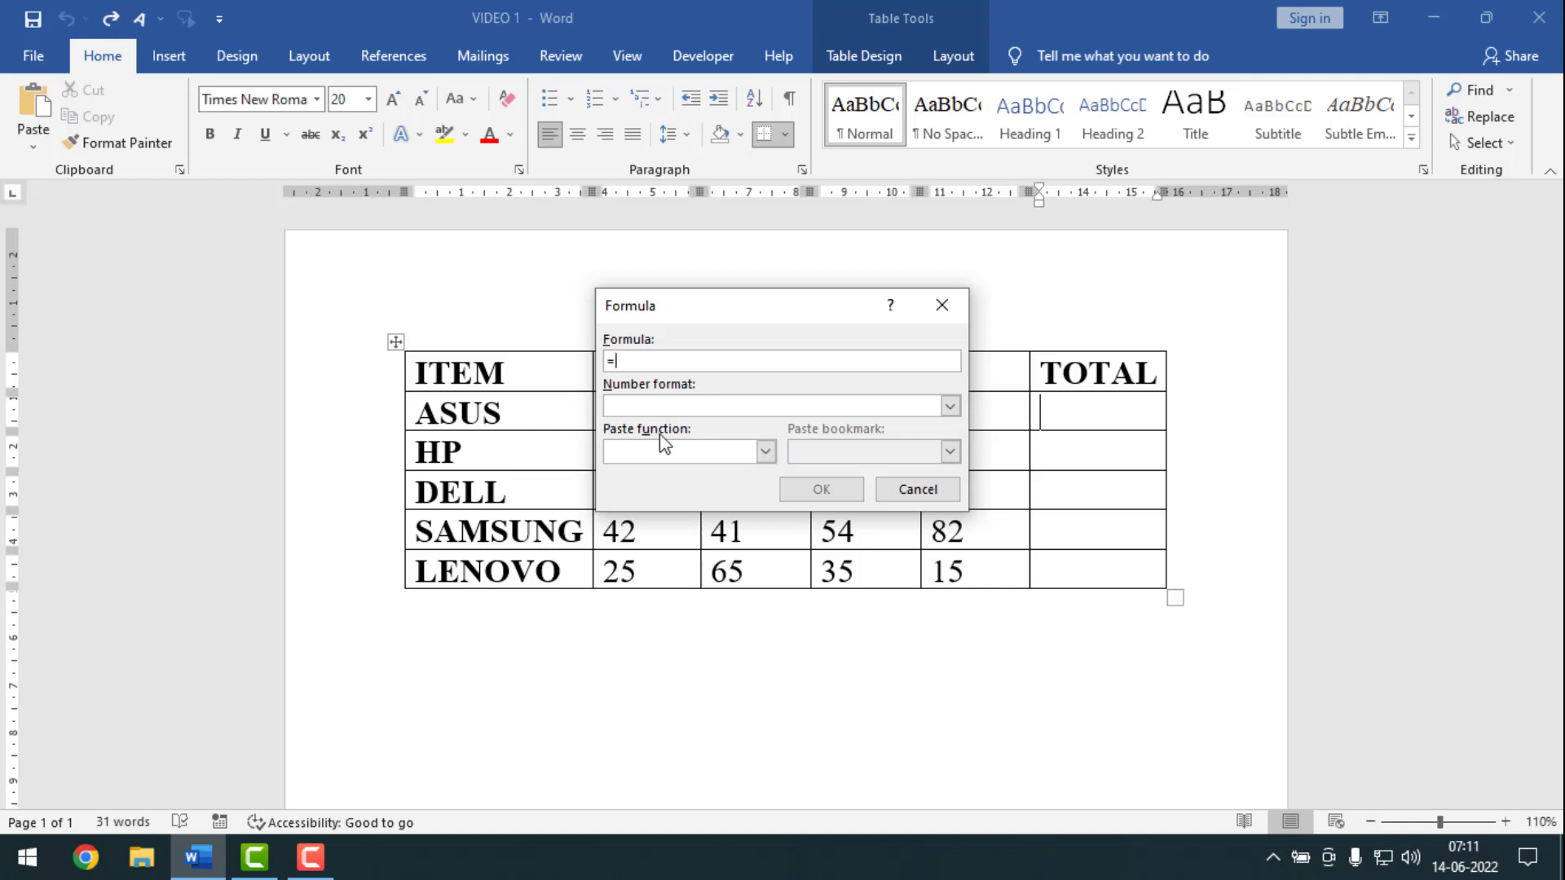
click(765, 452)
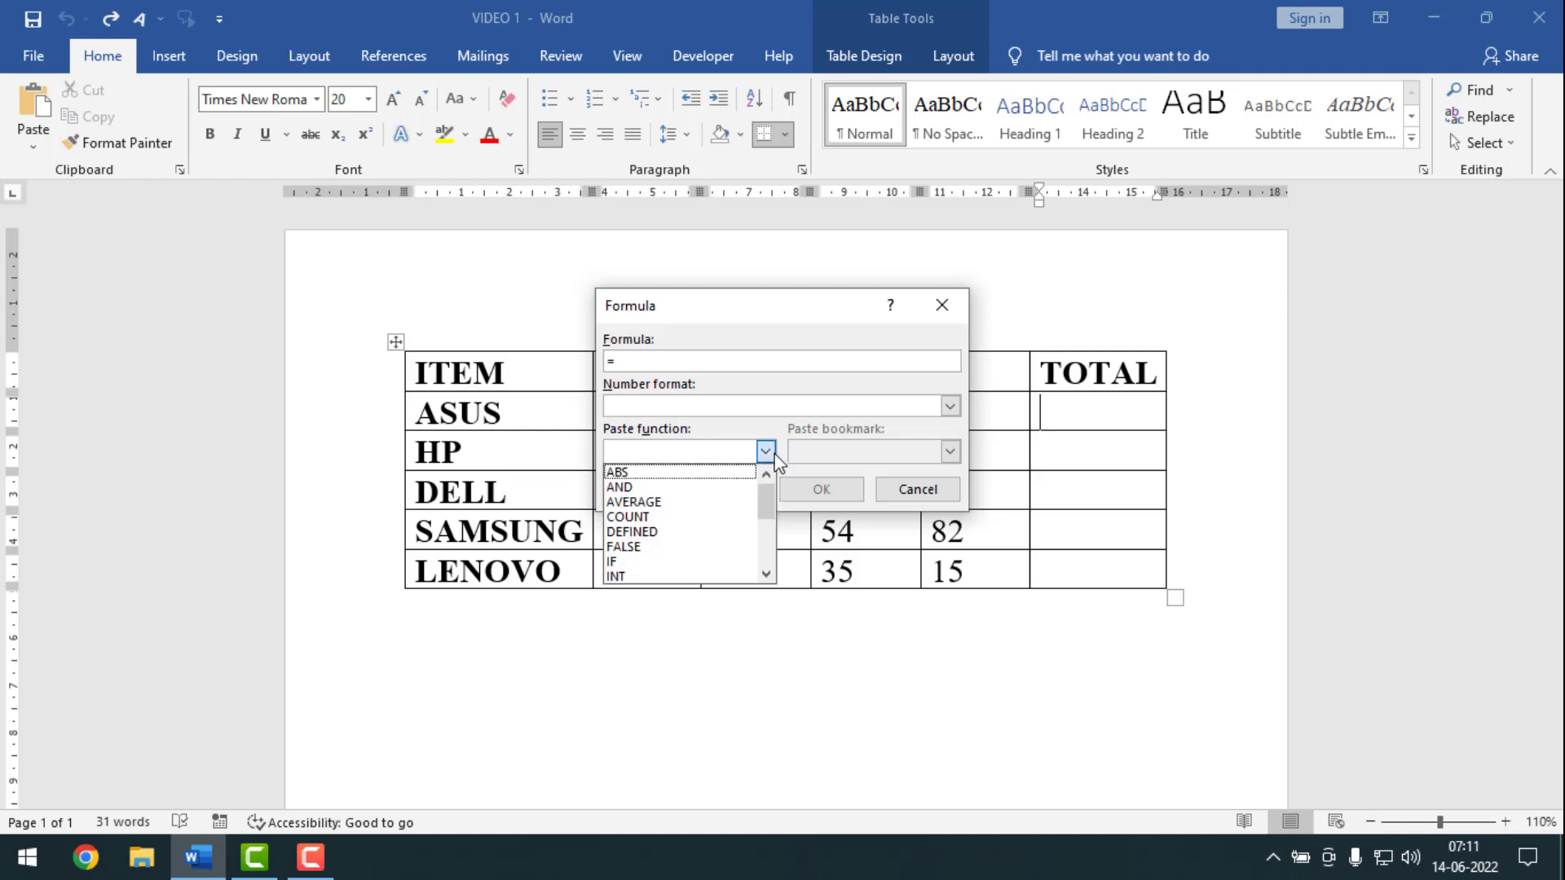
click(669, 502)
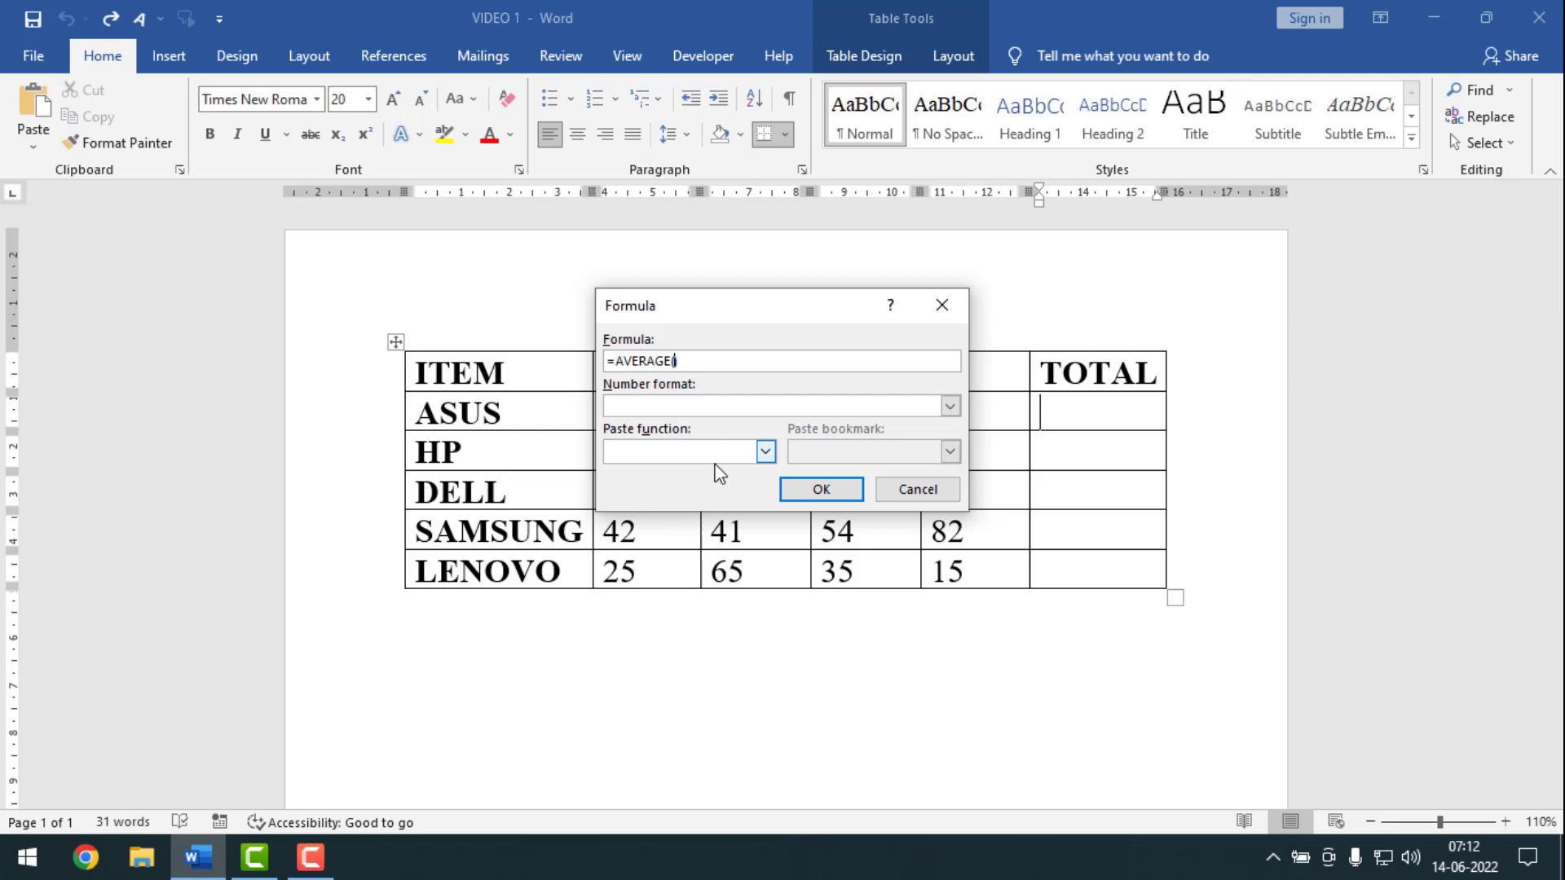
text(LEFT)
key(ctrl+a)
key(ctrl+c)
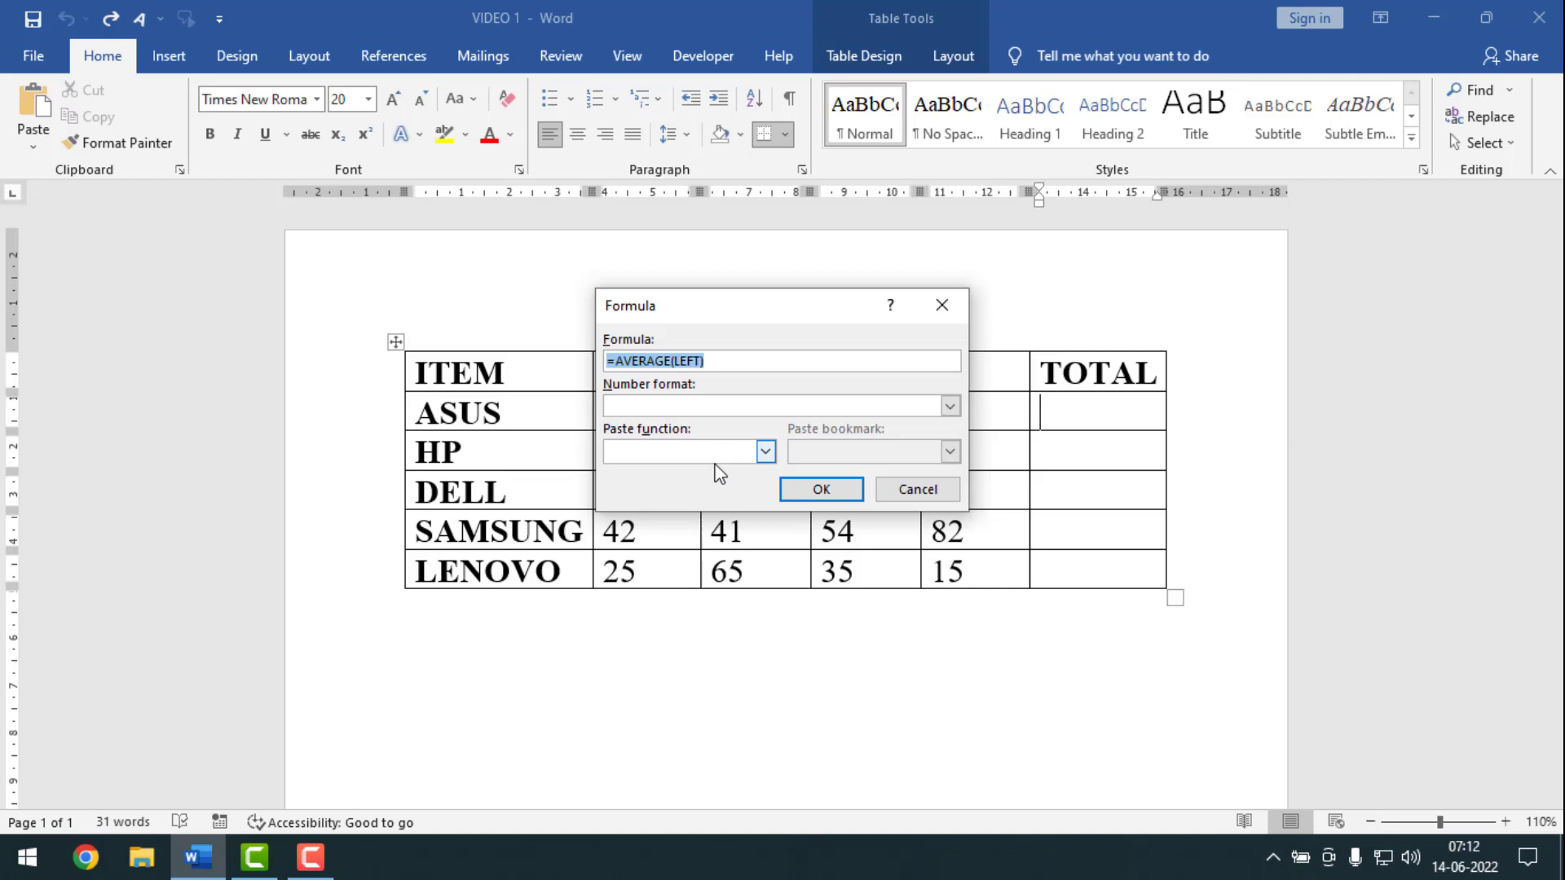
key(Return)
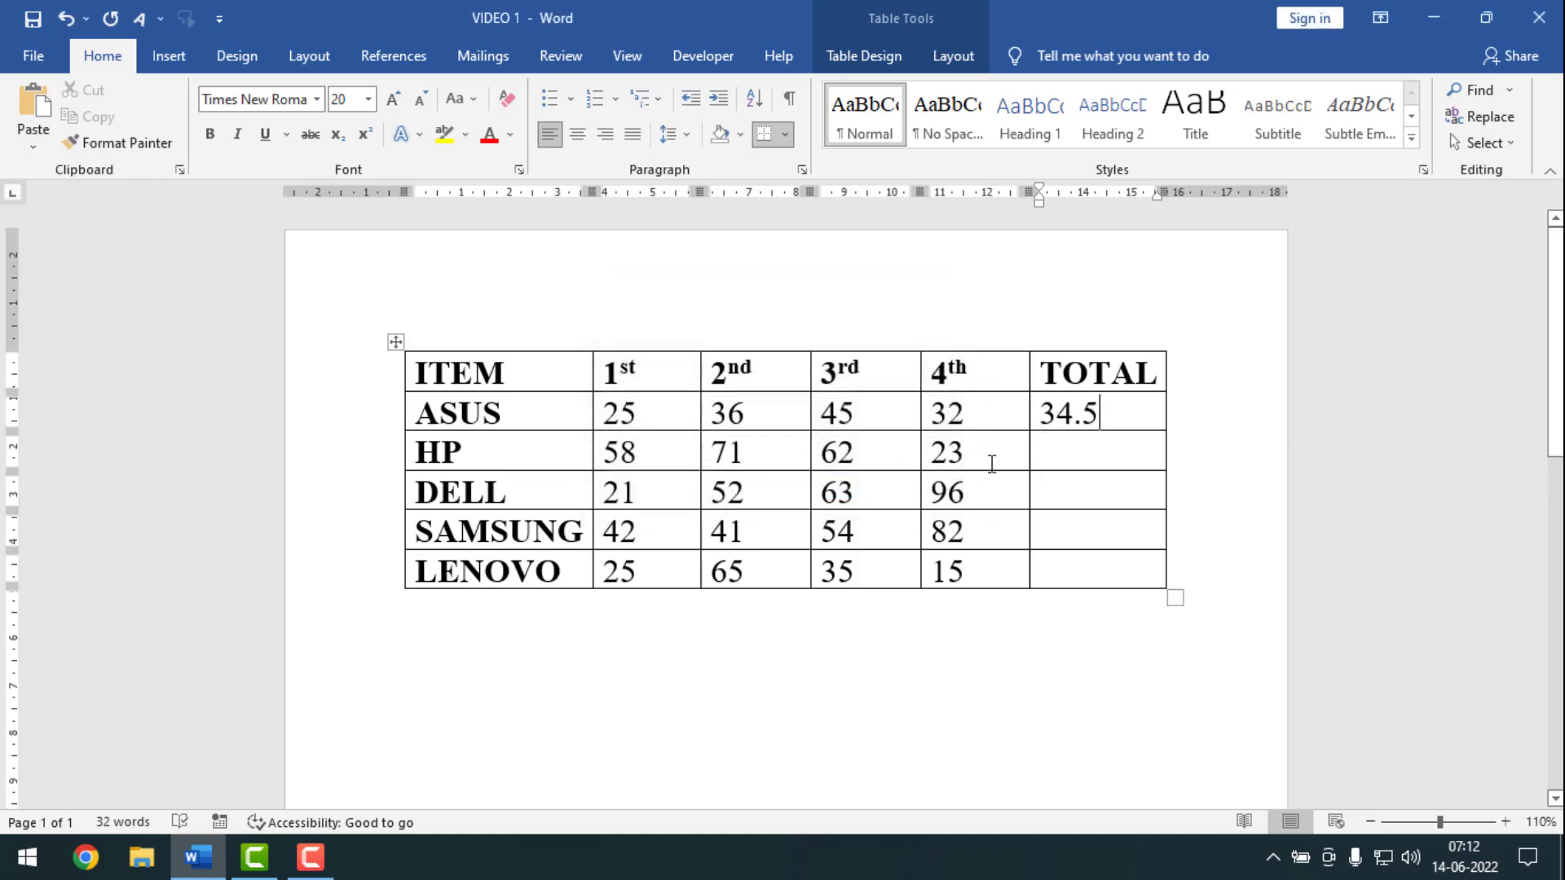
Put =AVERAGE(LEFT) in HP's TOTAL cell, giving 53.5
click(1059, 456)
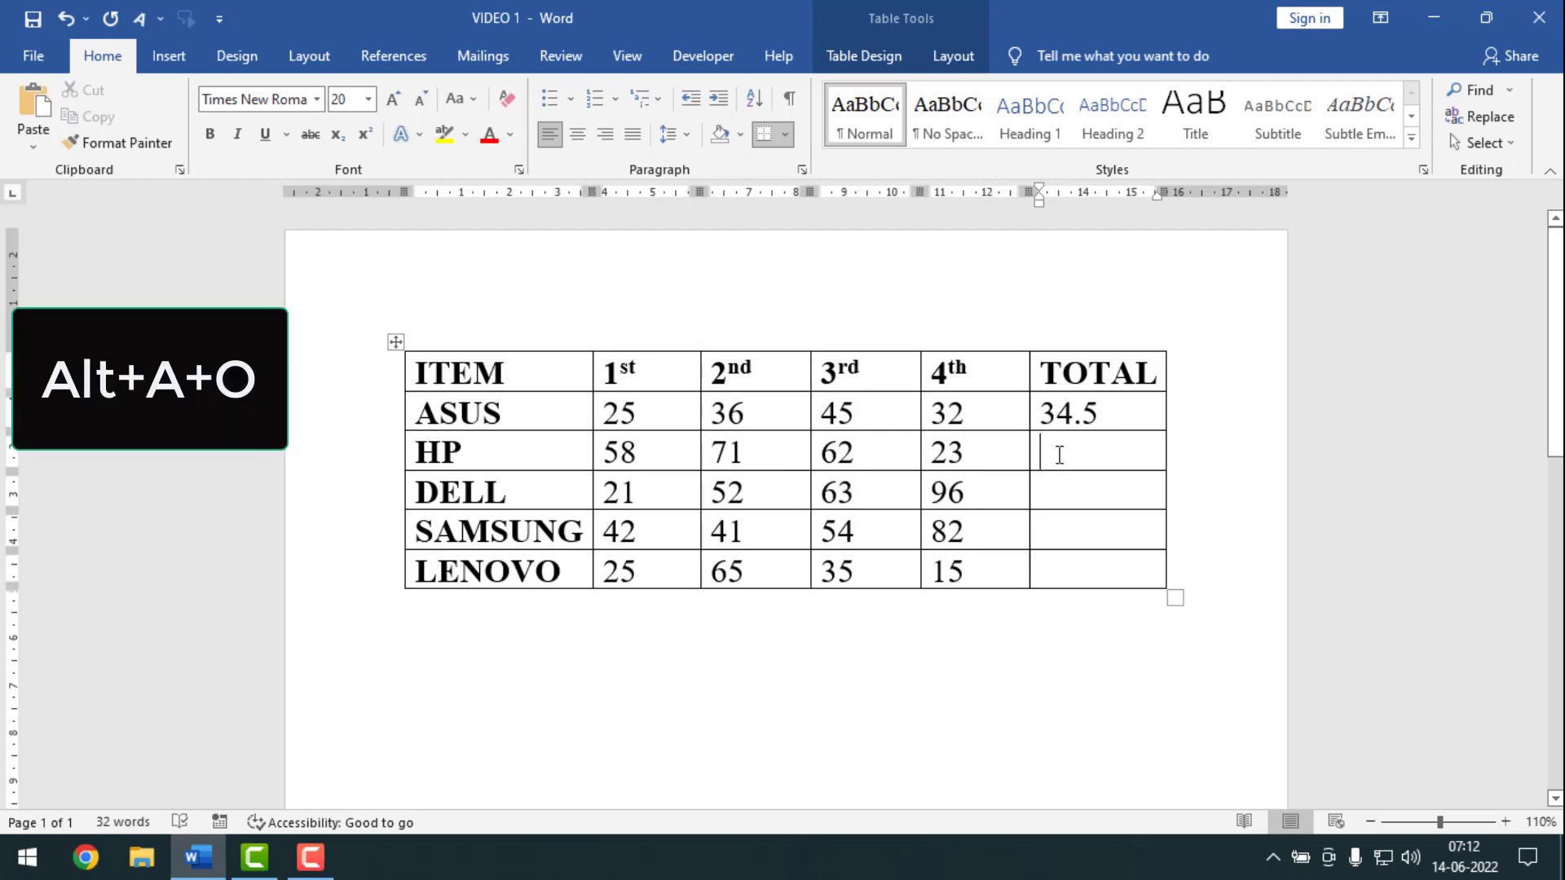
key(alt)
key(a)
key(o)
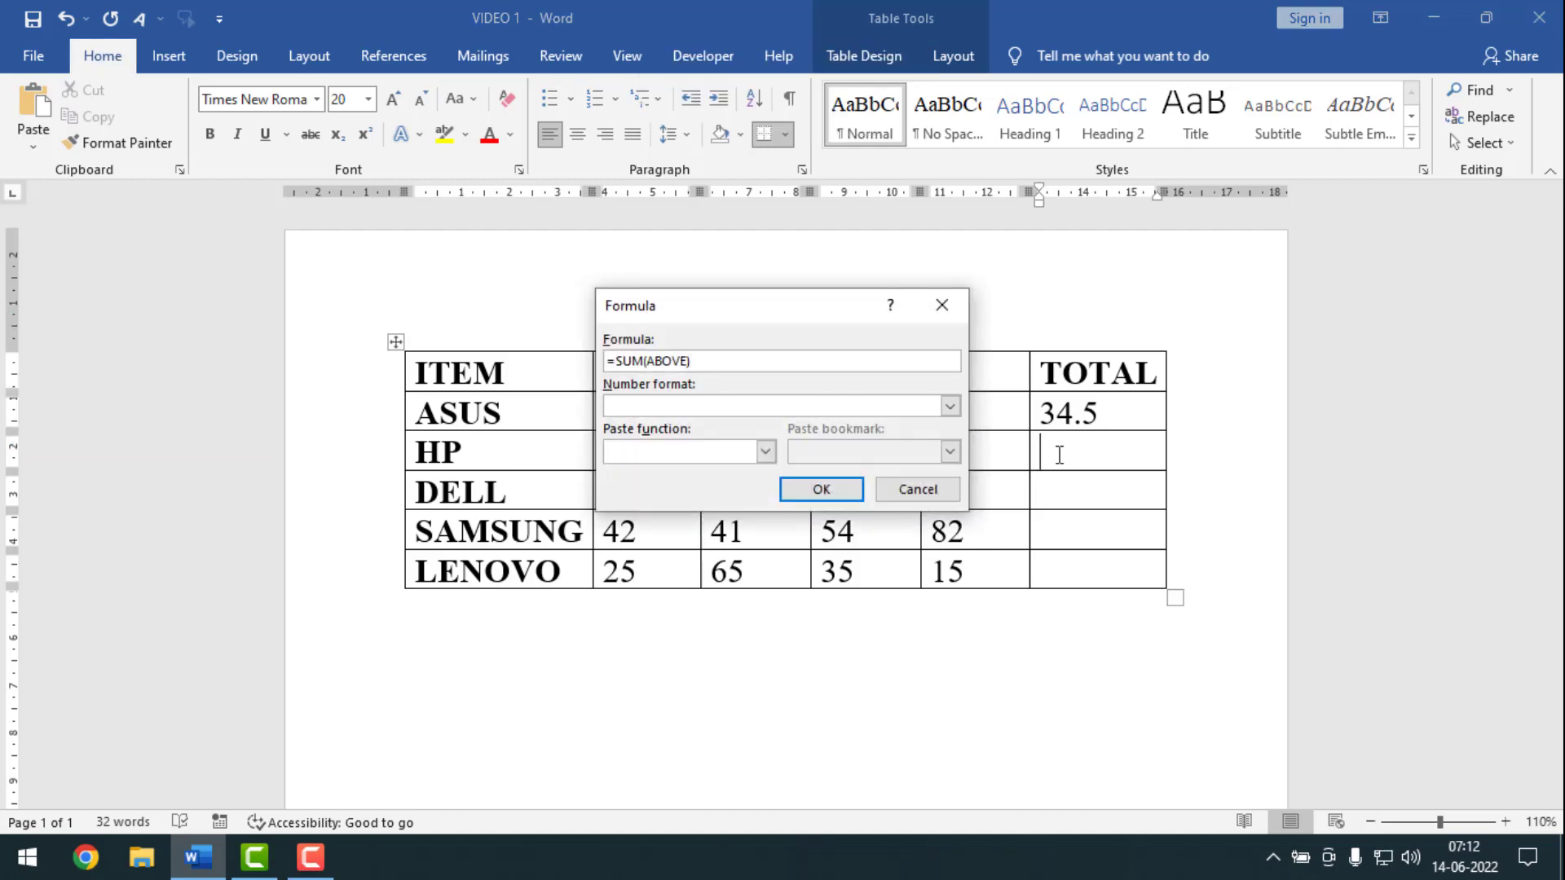
key(ctrl+a)
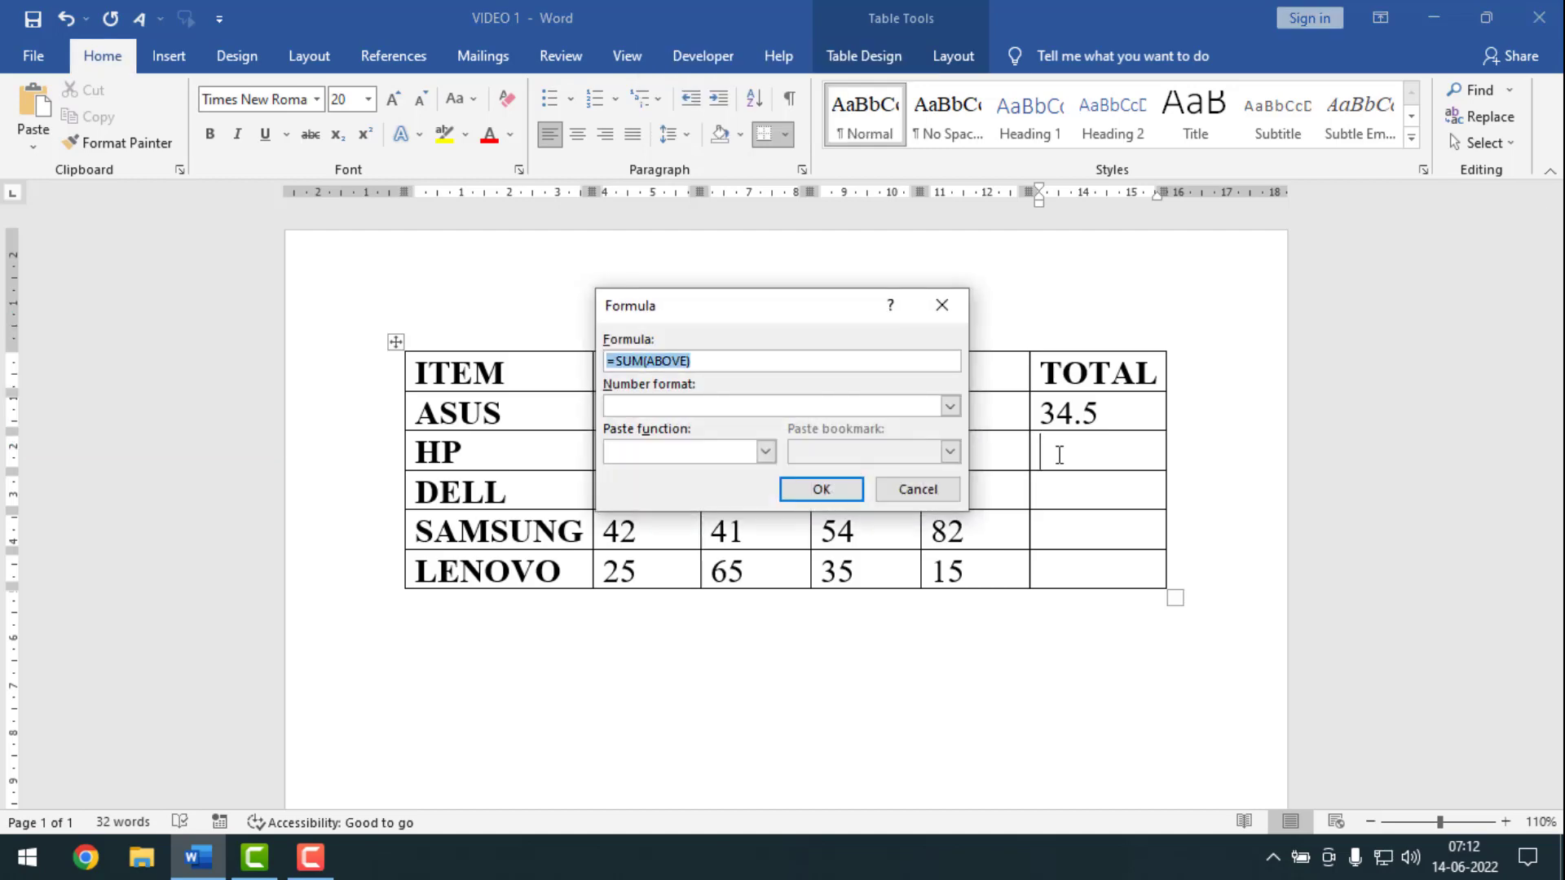
key(ctrl+v)
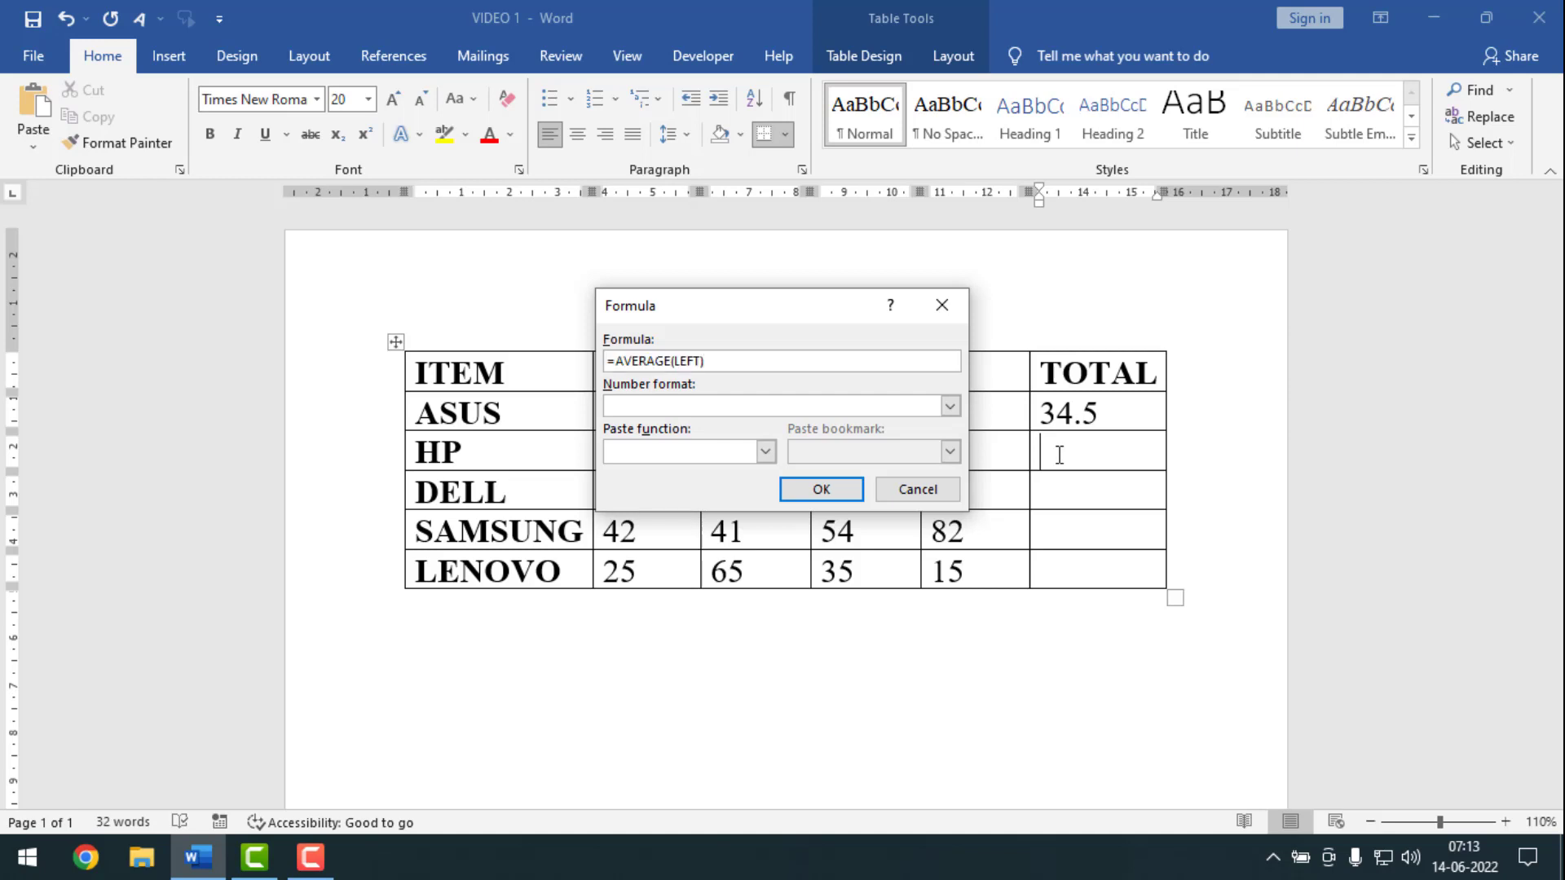
key(Return)
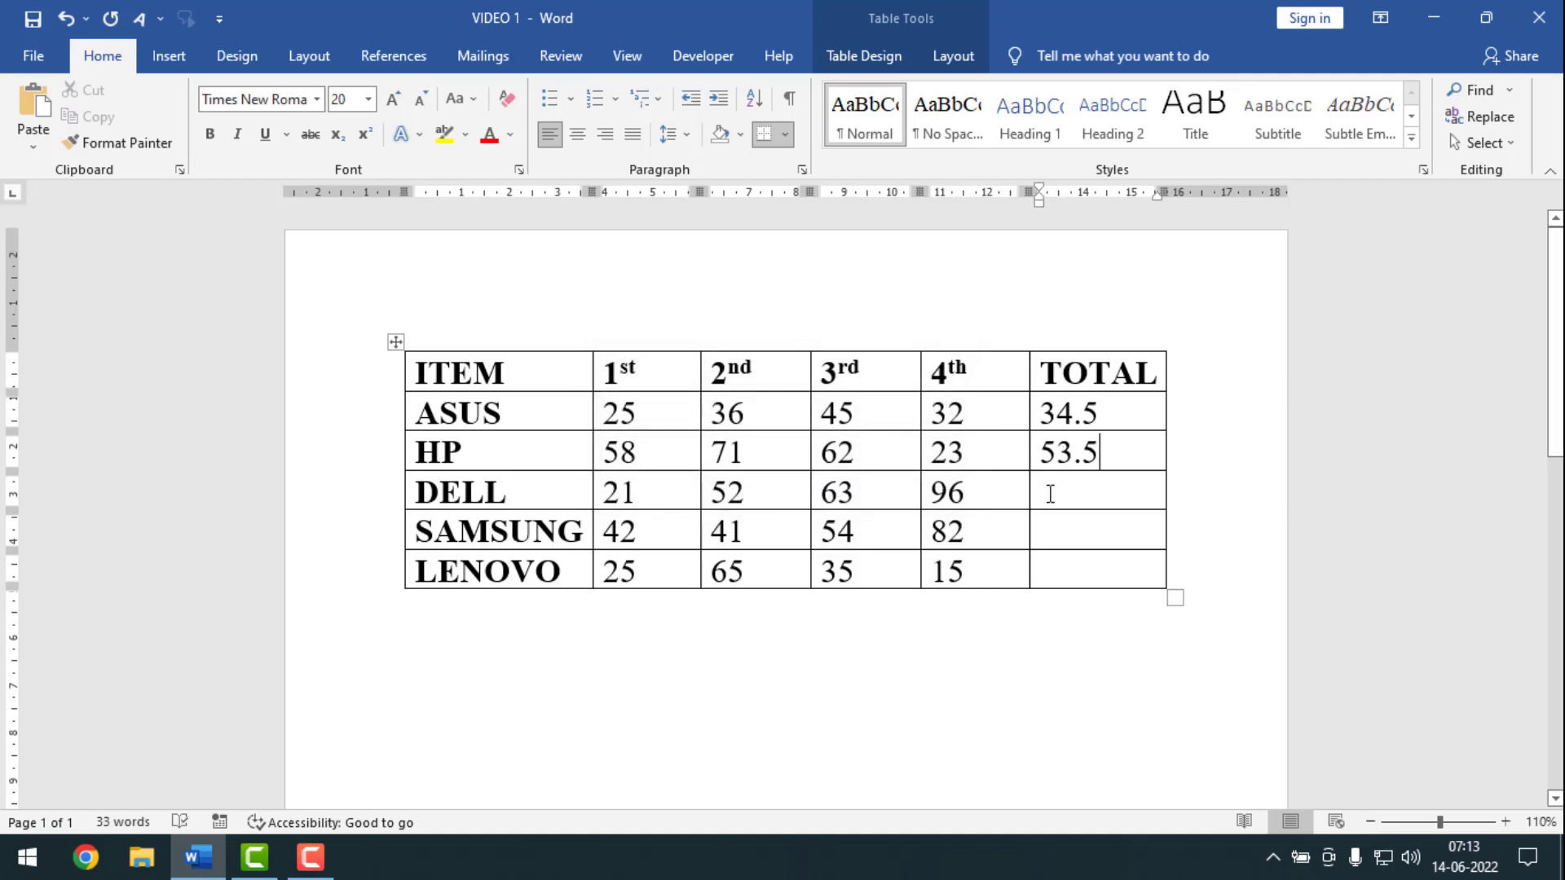
Put =AVERAGE(LEFT) in DELL's TOTAL cell, giving 58
click(1050, 493)
key(alt+a)
key(o)
key(alt)
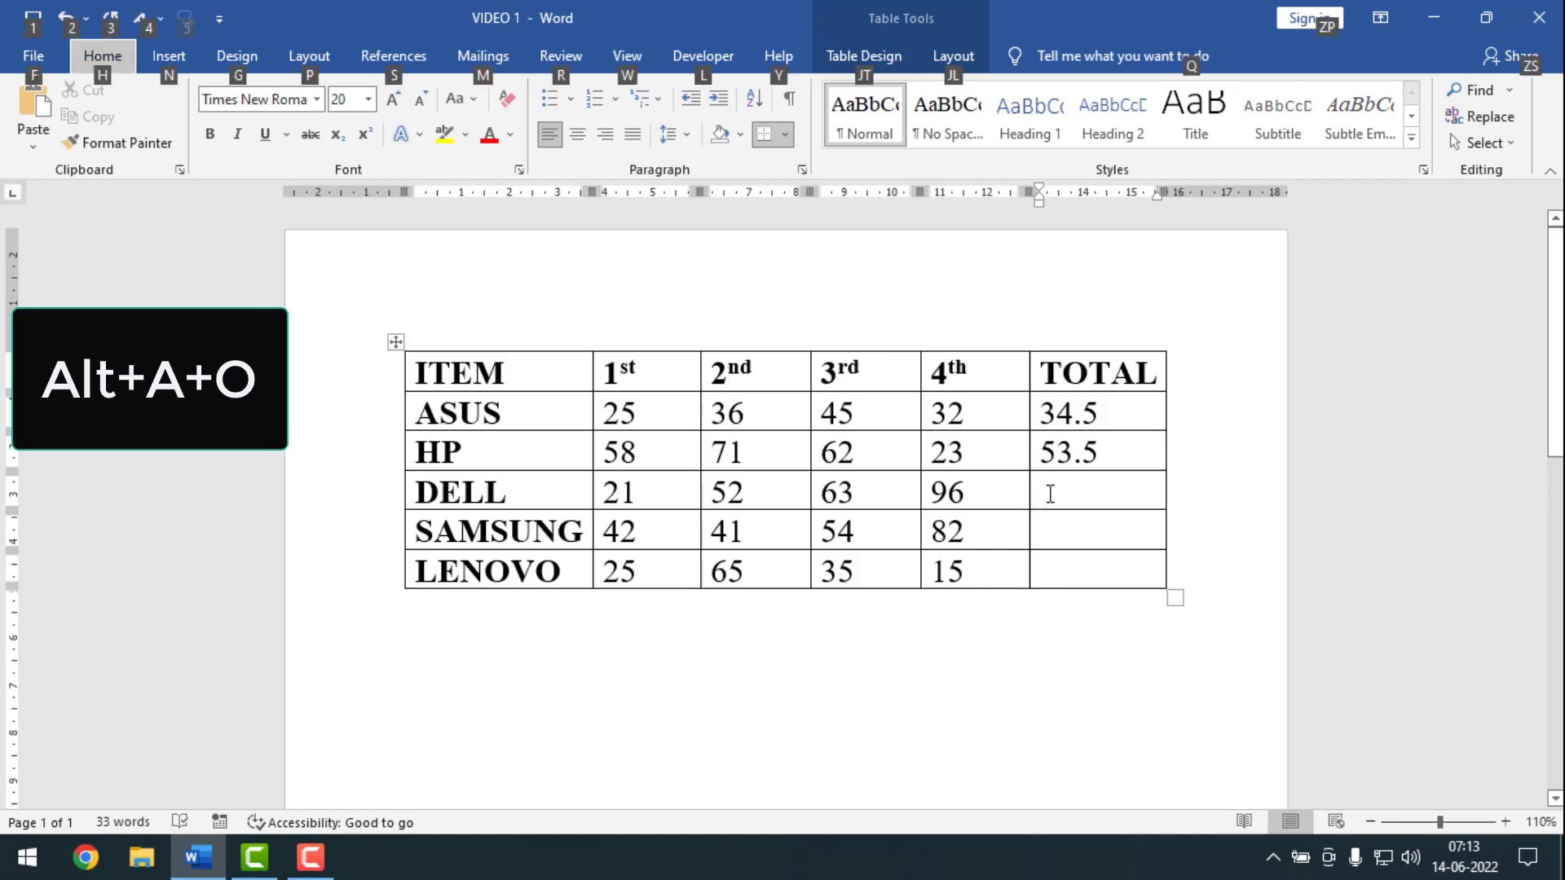
key(a)
key(o)
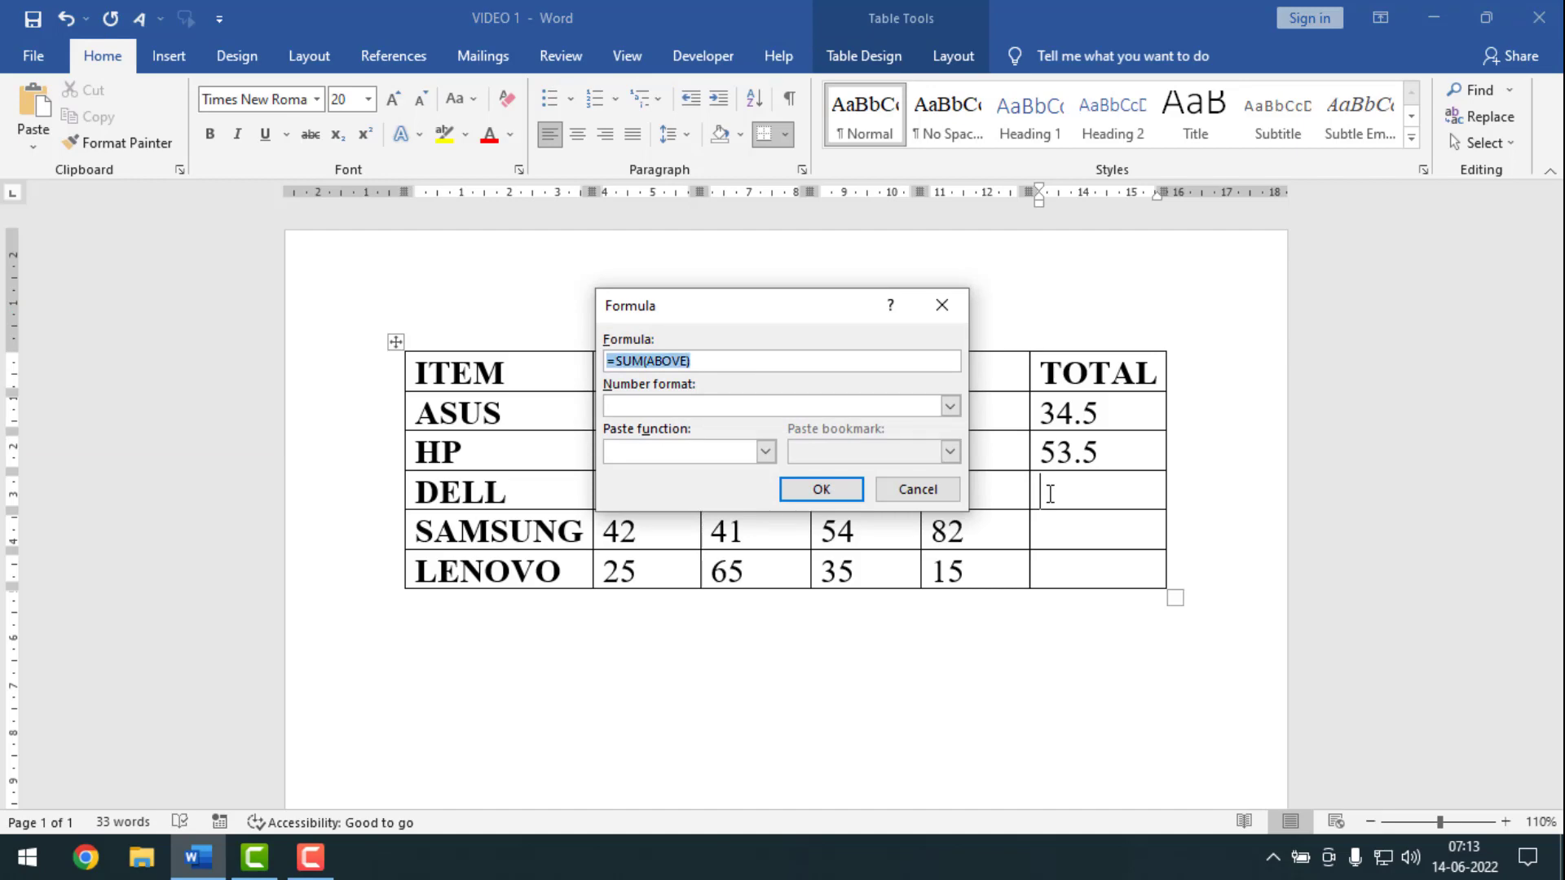
text(=AVERAGE(LEFT))
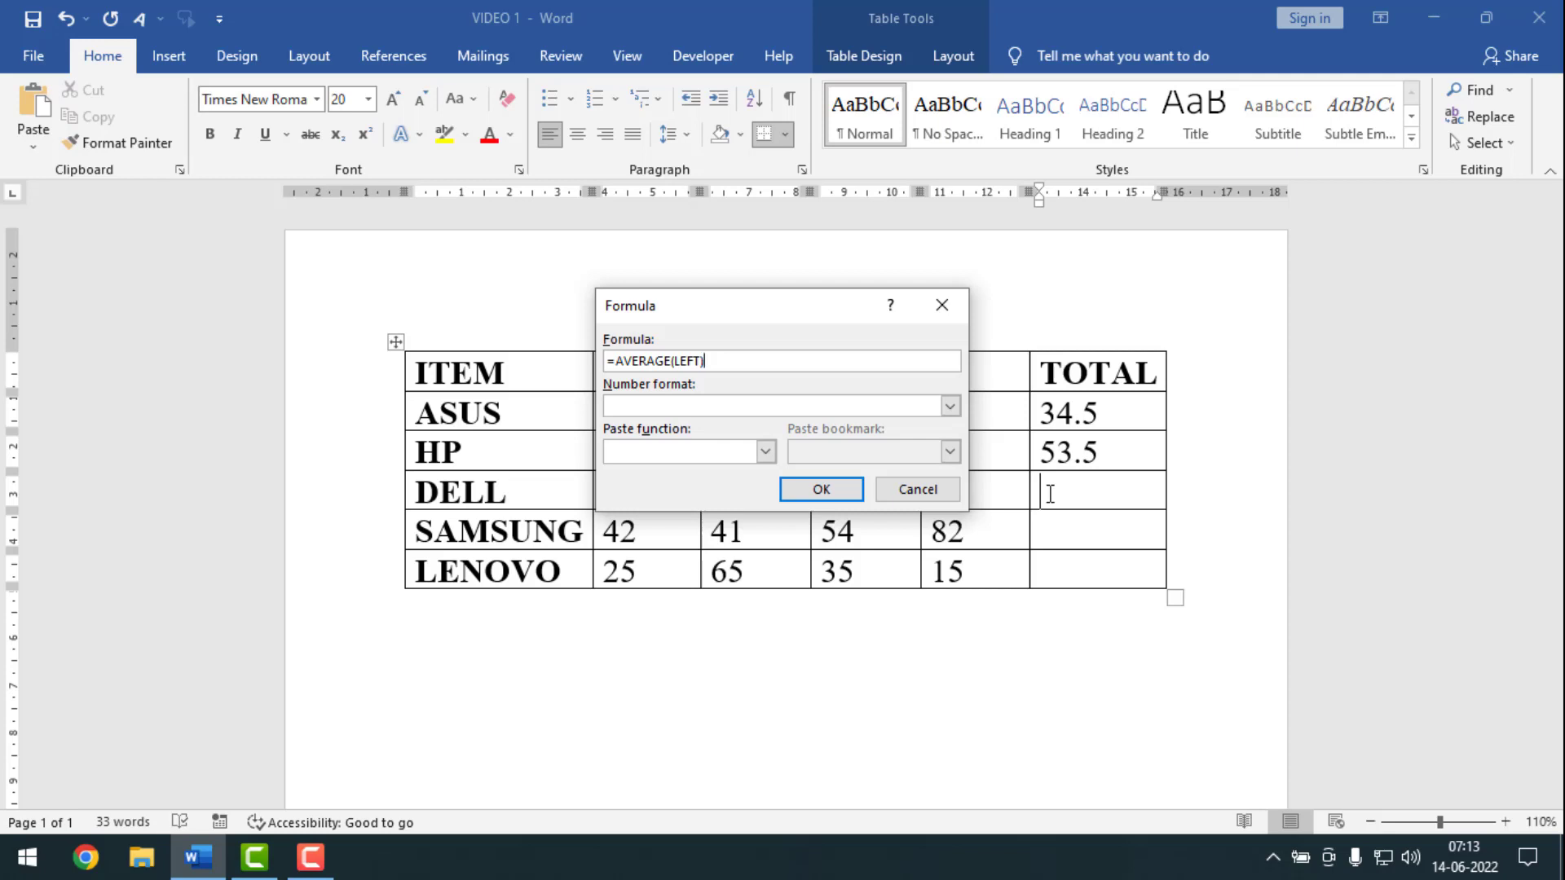
key(Return)
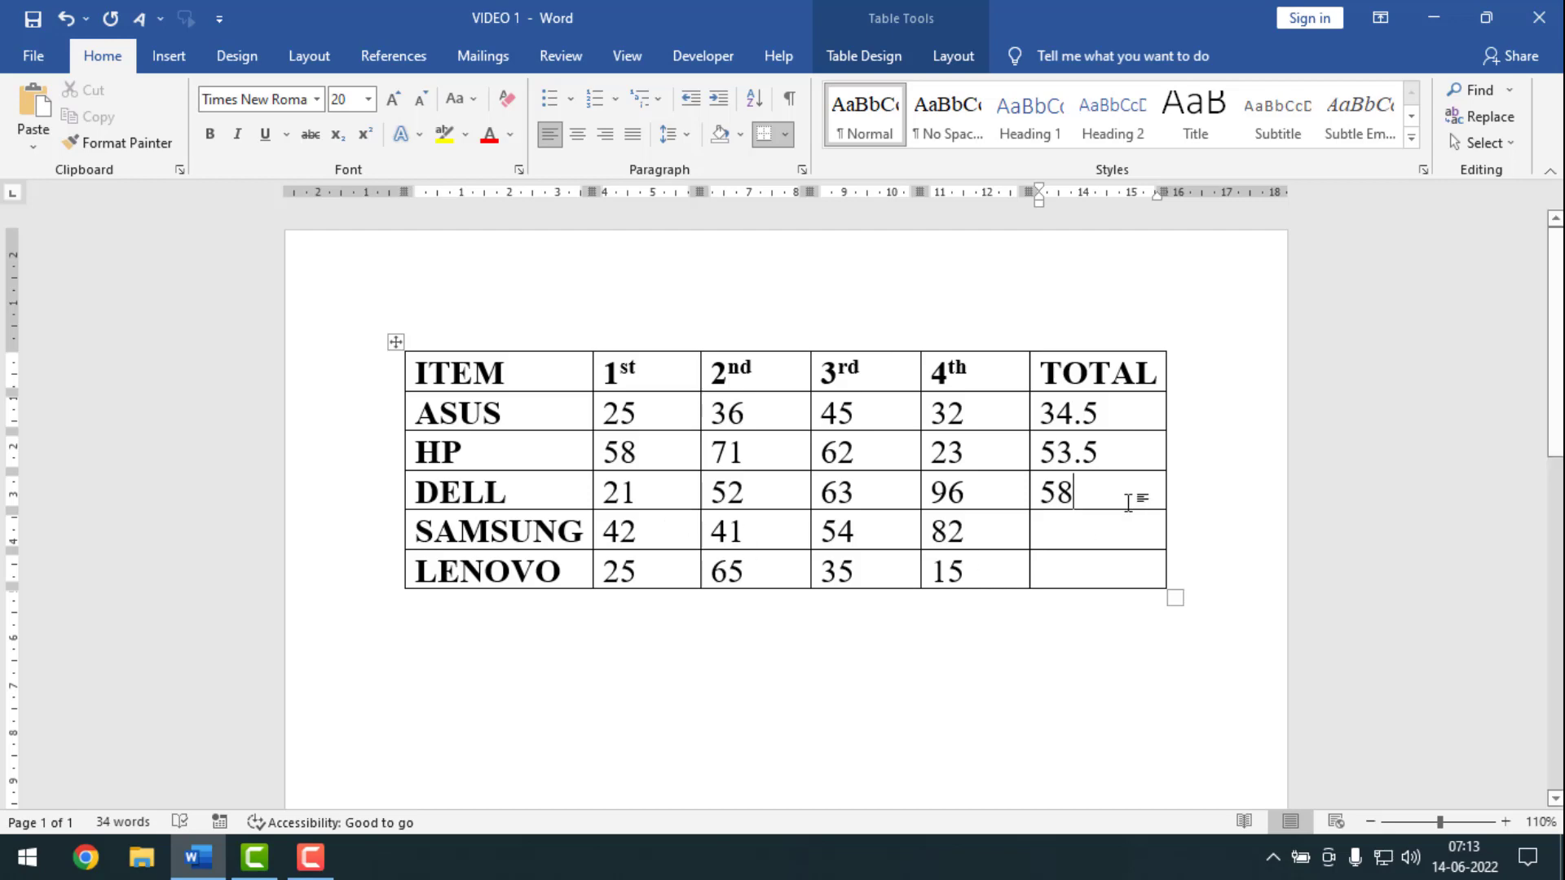
Fill SAMSUNG's TOTAL cell with its row average, 54.75, via =AVERAGE(LEFT)
click(1069, 531)
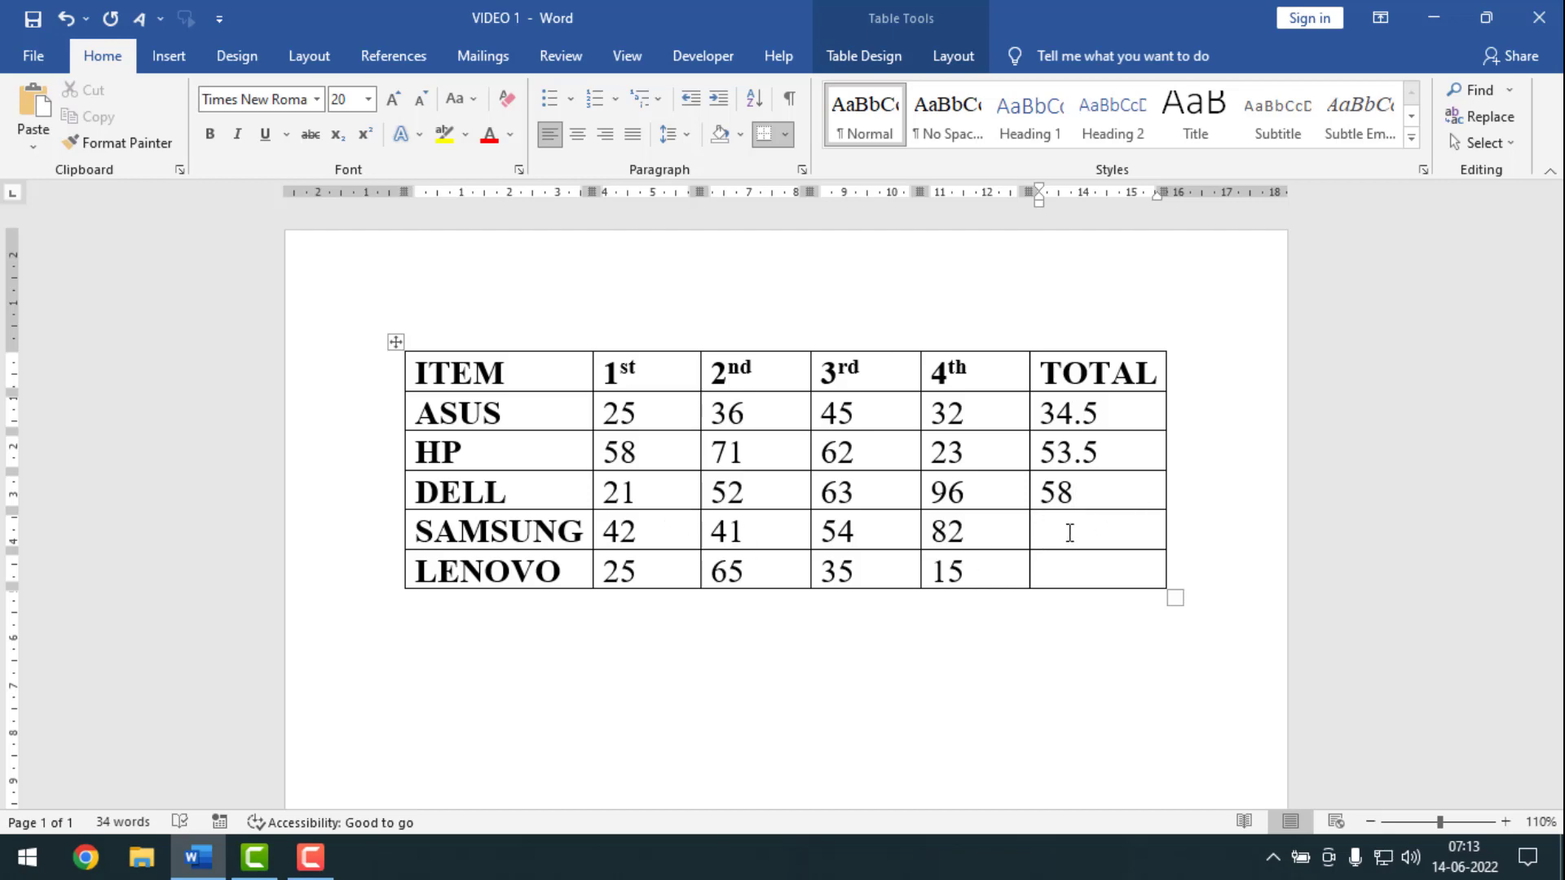
key(alt)
key(j)
key(l)
key(u)
key(l)
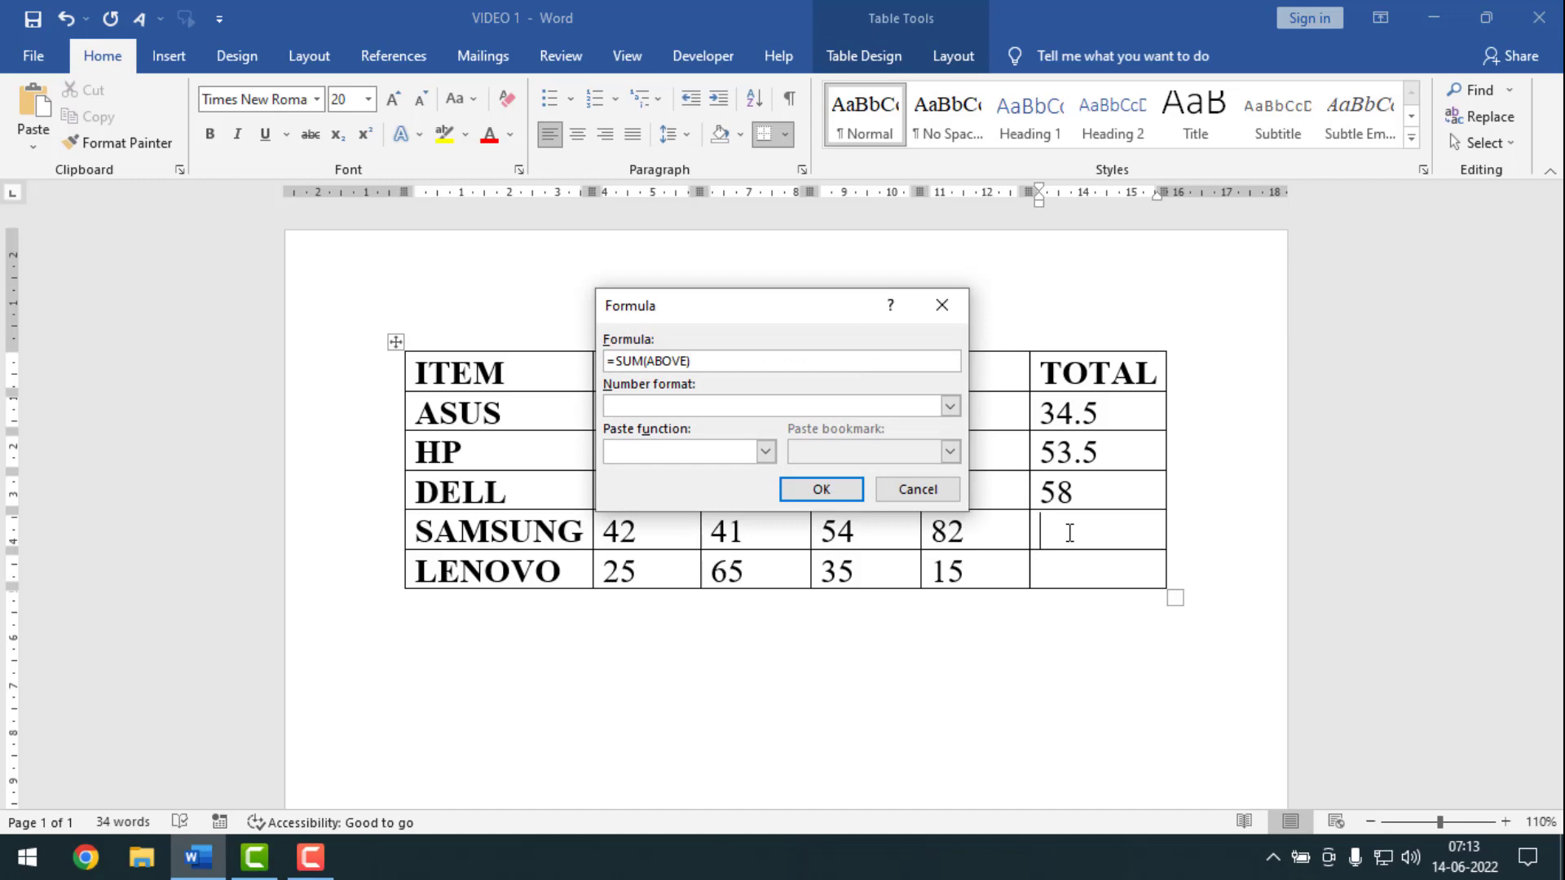
key(shift+Home)
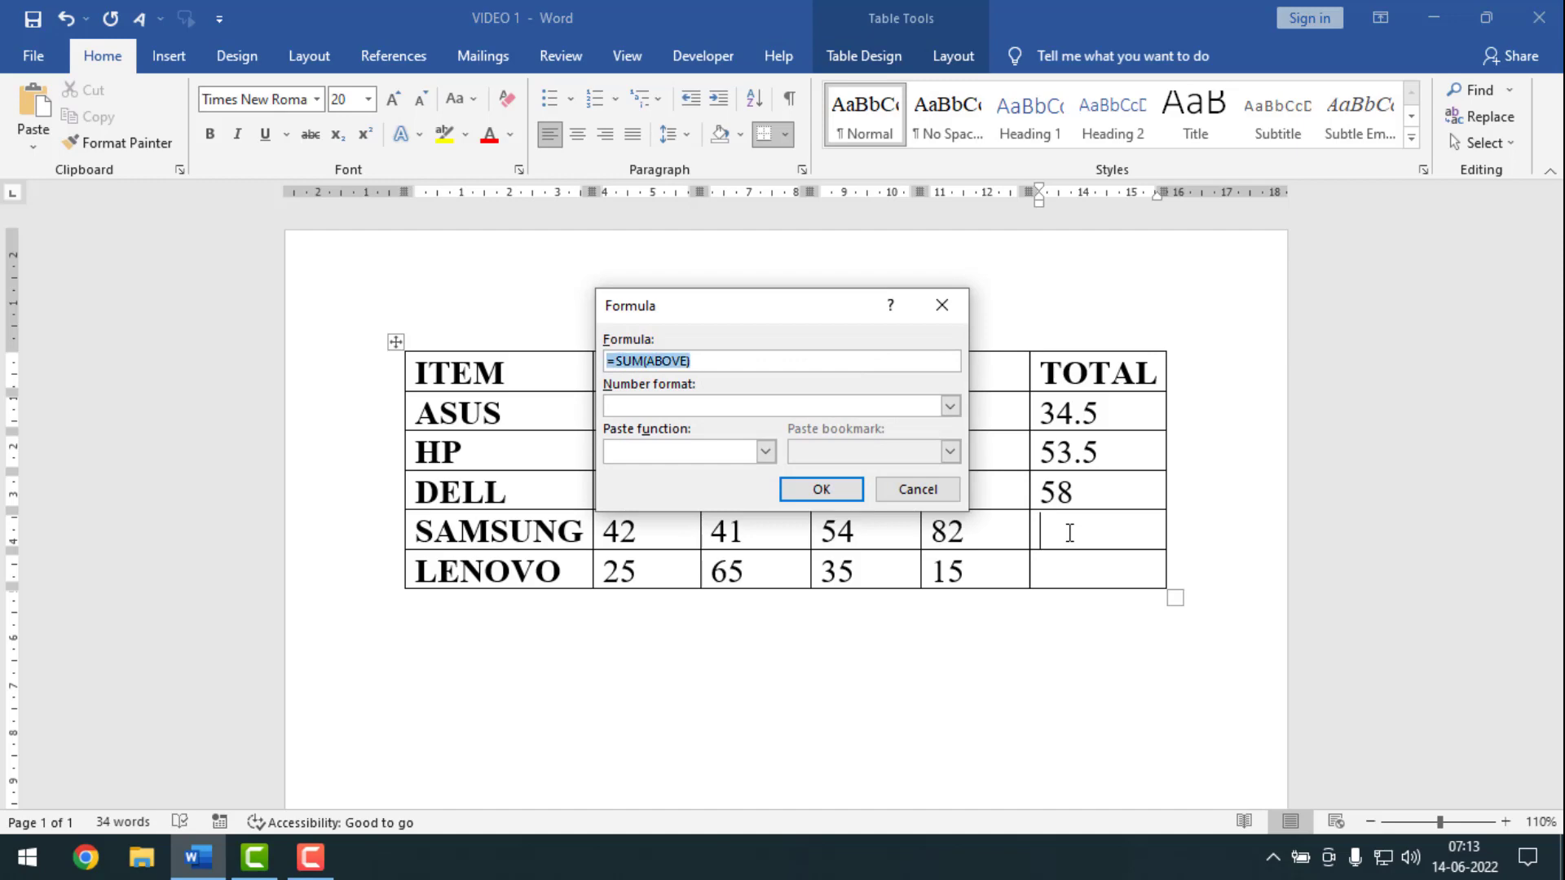
text(=AVERAGE(LEFT))
key(Return)
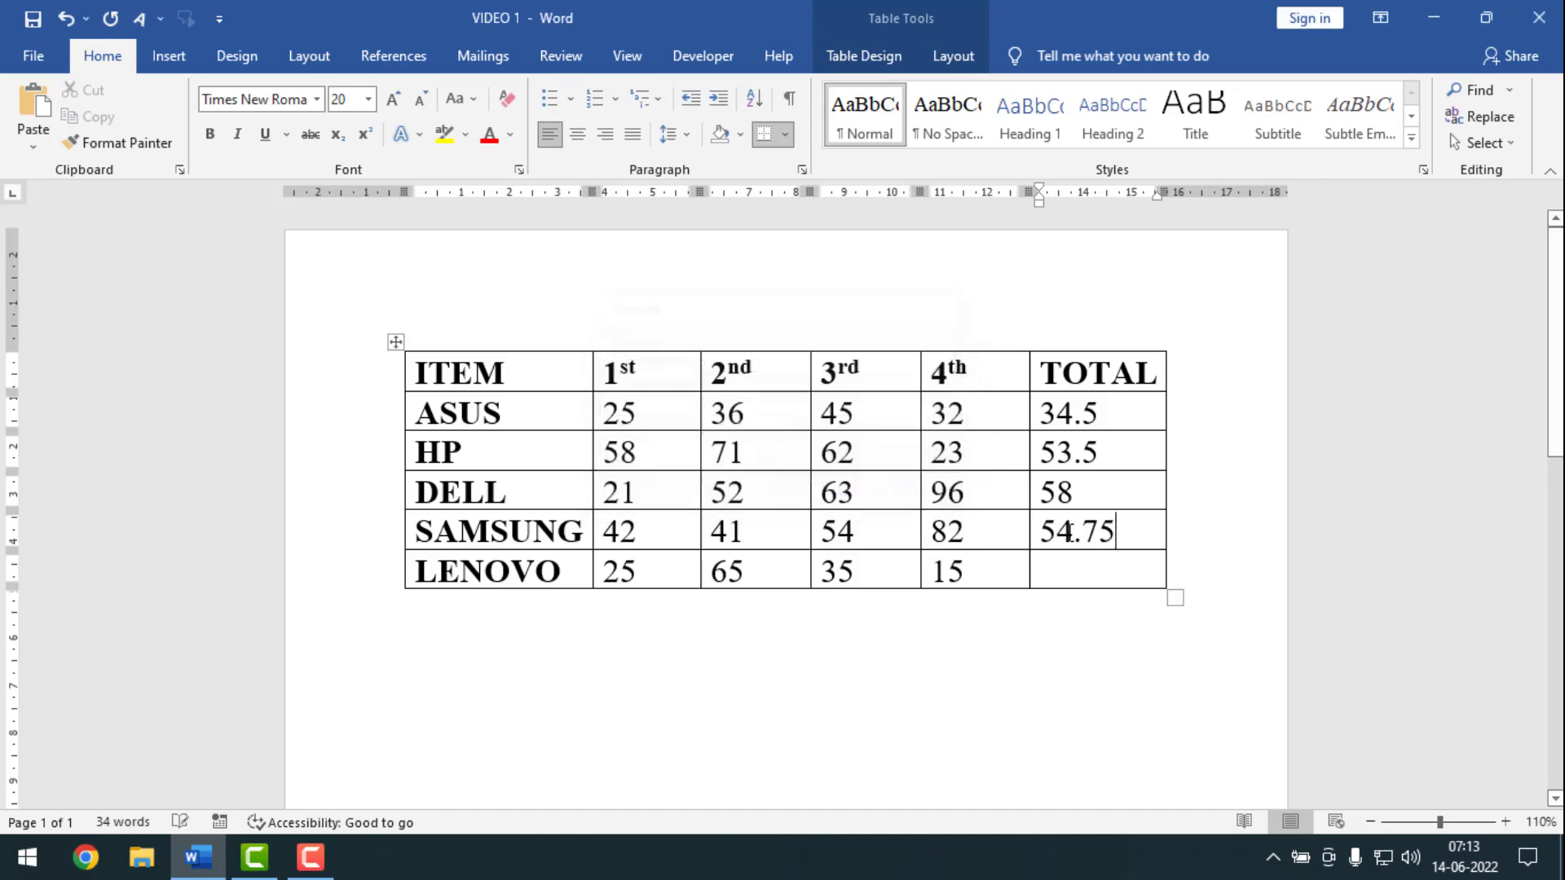
Fill LENOVO's TOTAL cell with =AVERAGE(LEFT), giving 35
click(1082, 568)
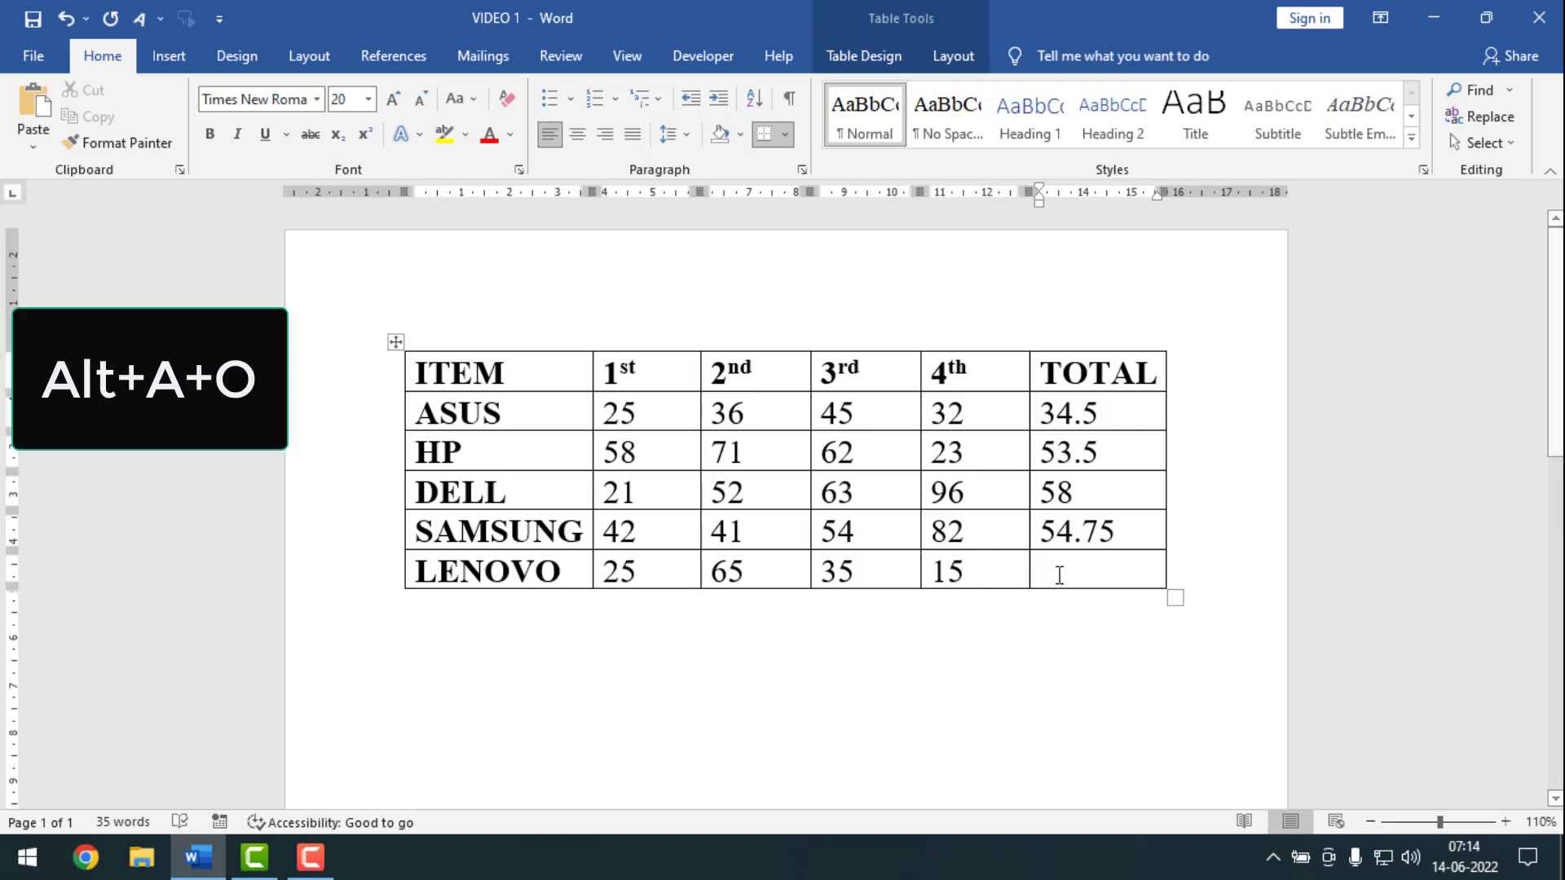
key(alt+a)
key(o)
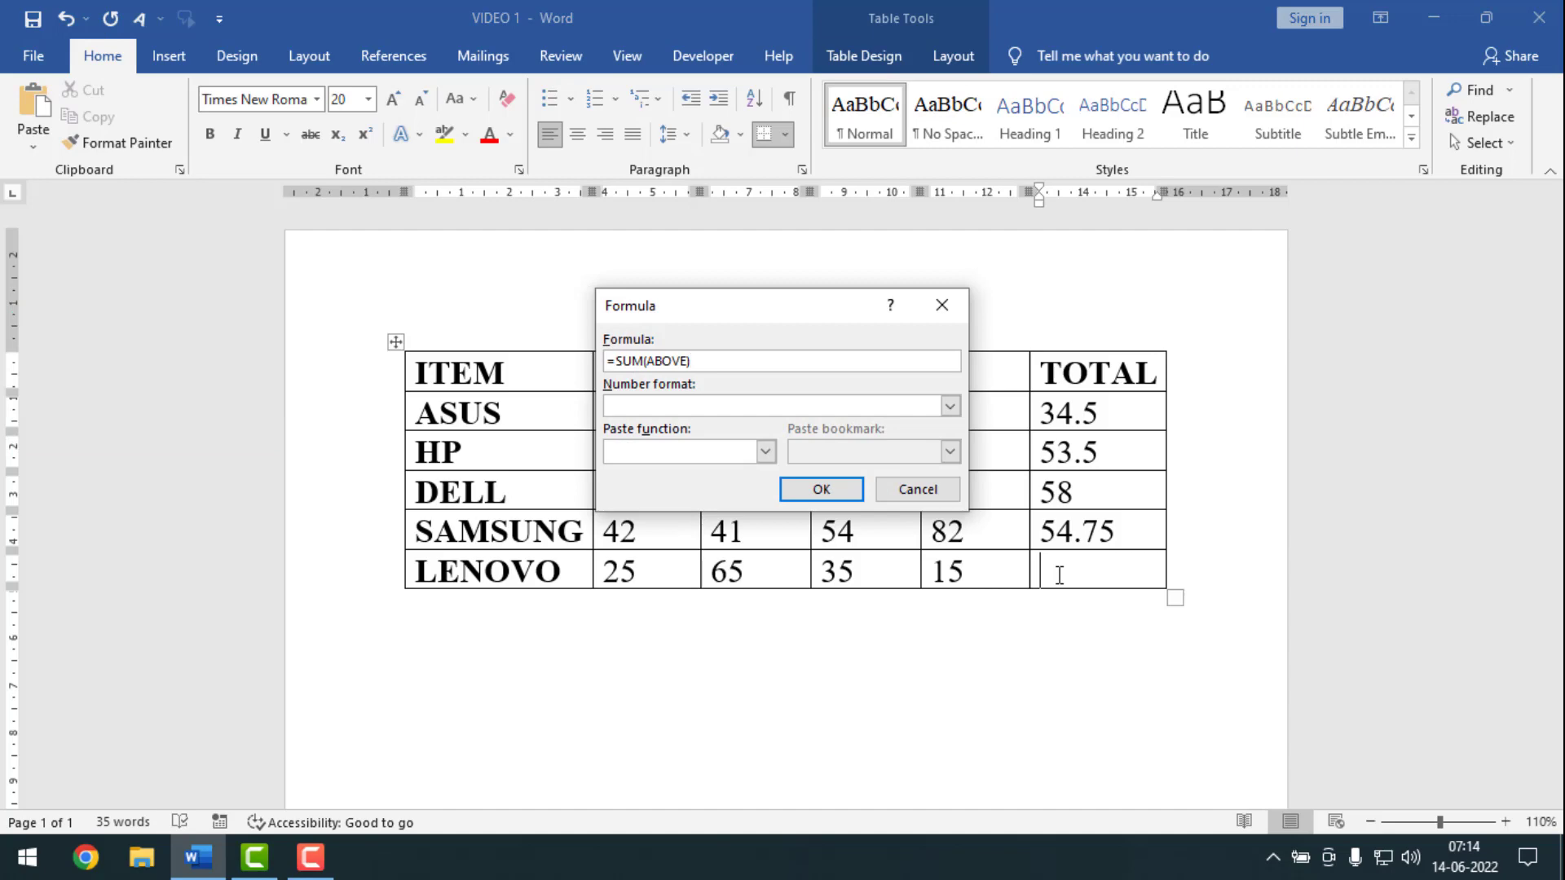
key(ctrl+a)
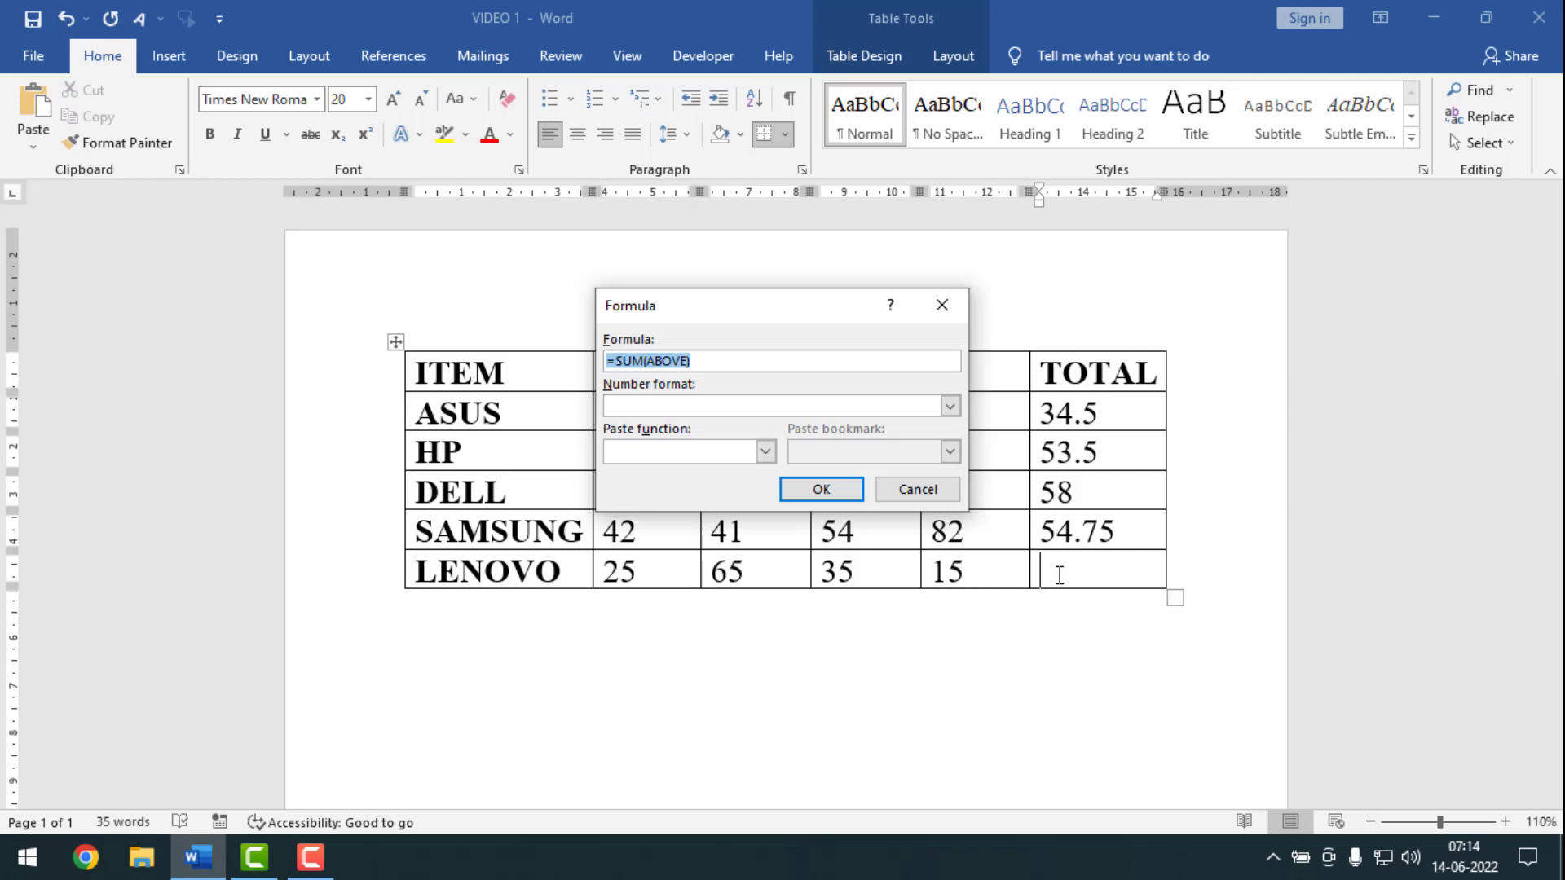
text(=AVERAGE(LEFT))
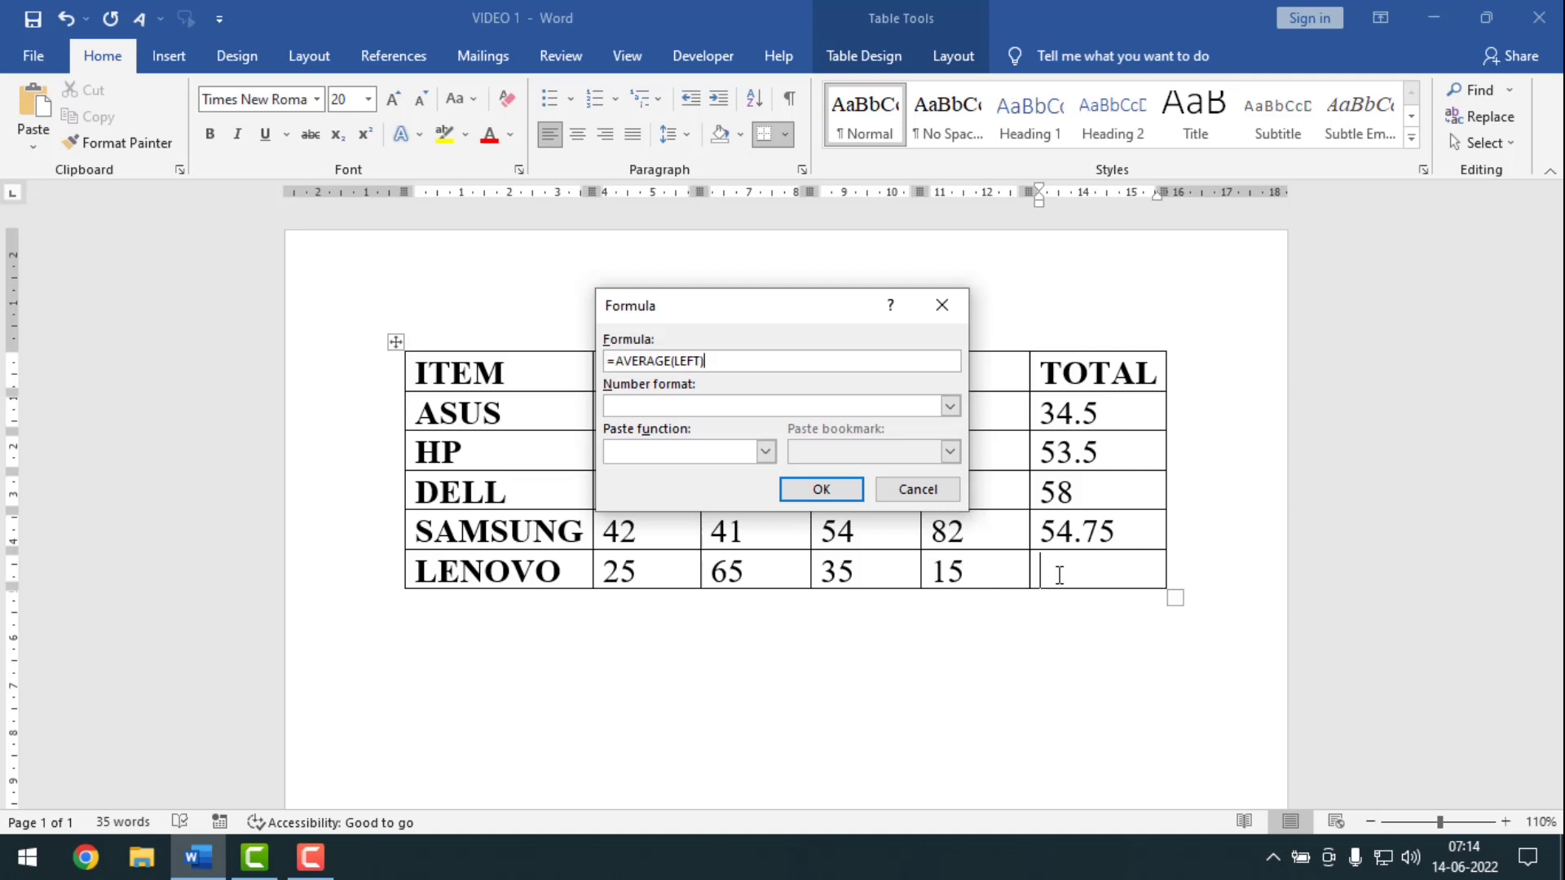
key(Return)
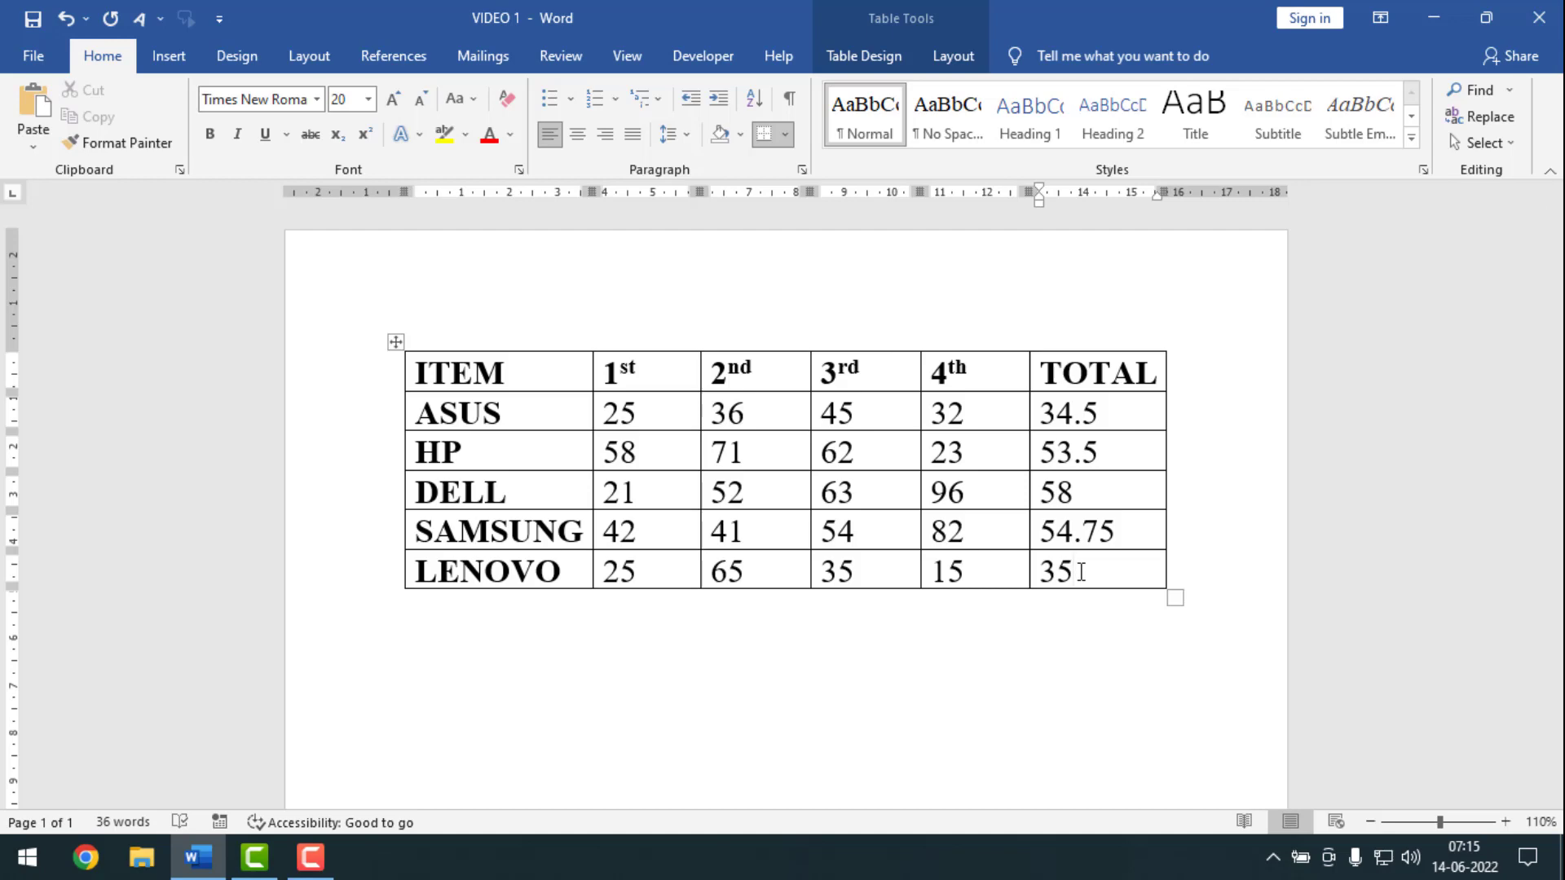
Add a new row below LENOVO and put the 1st column's sum, 171, in it
key(Tab)
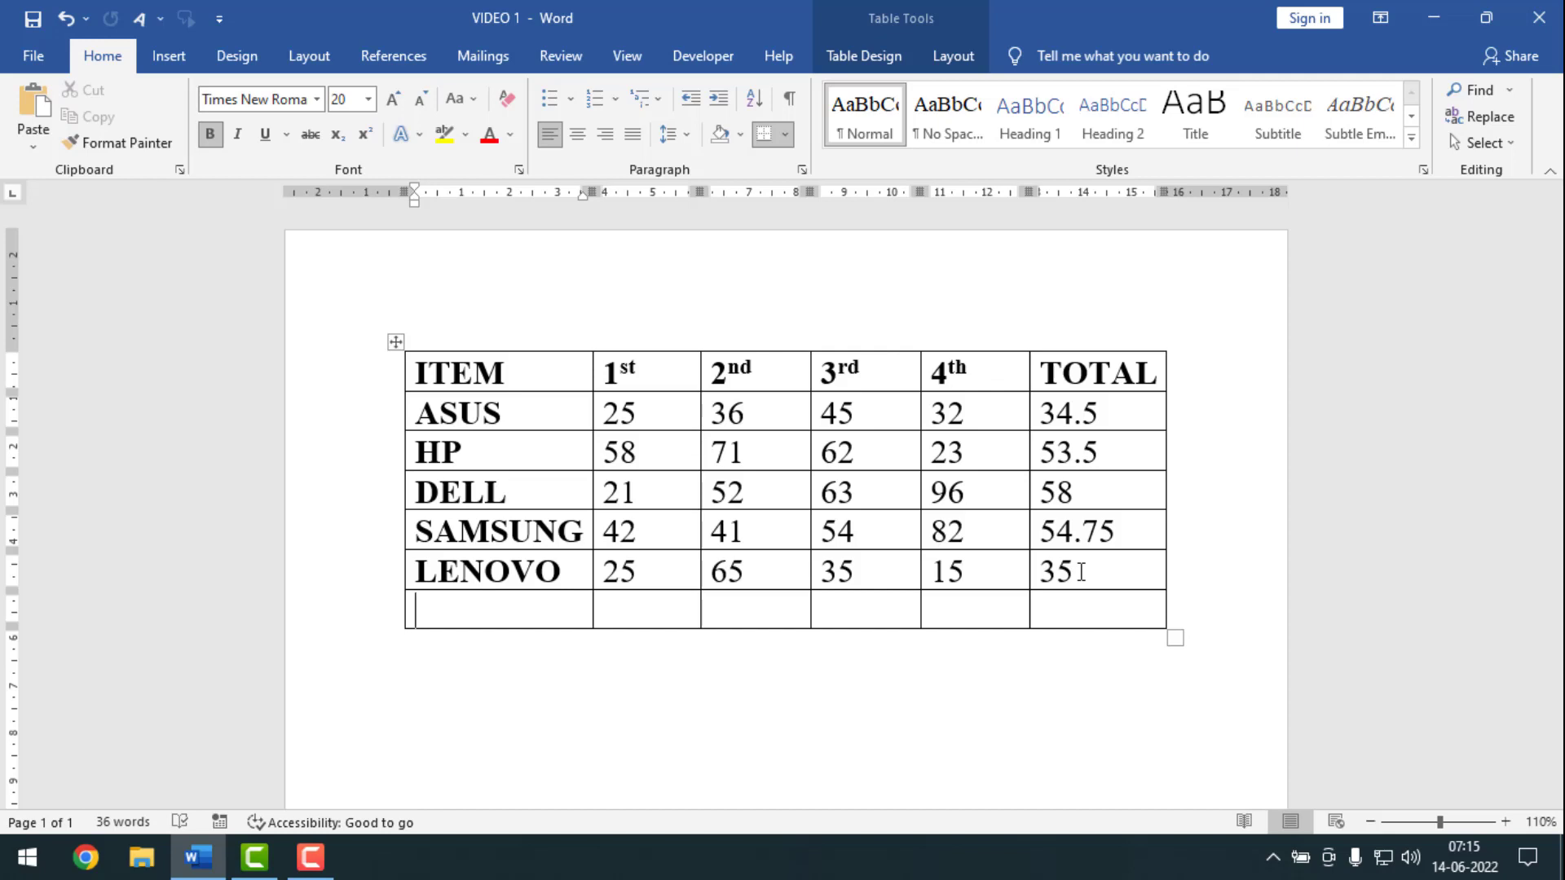
click(622, 614)
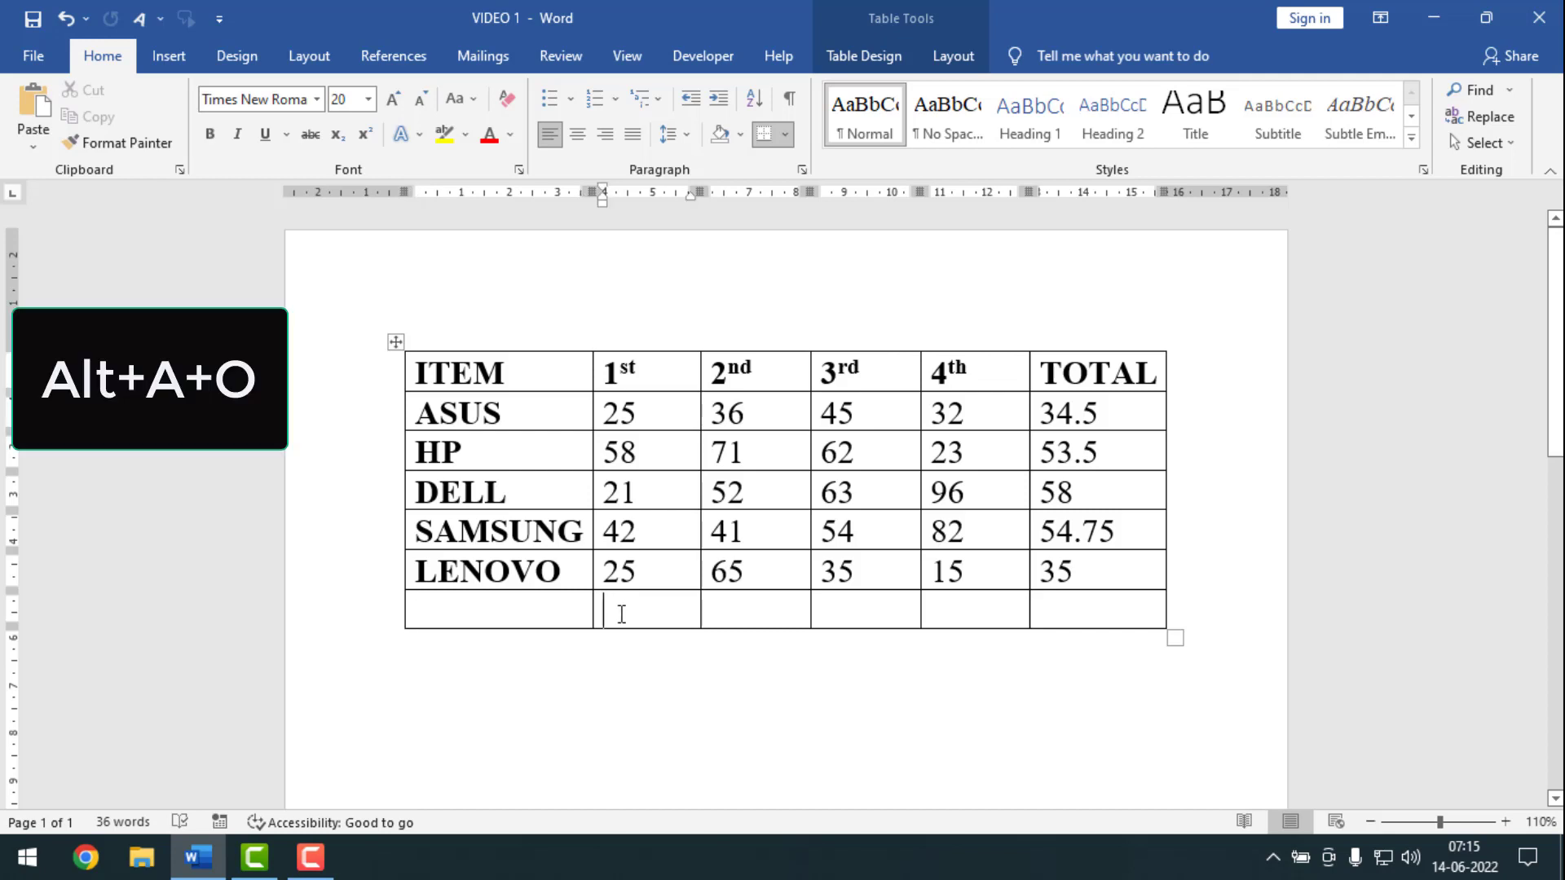
key(alt+a)
key(o)
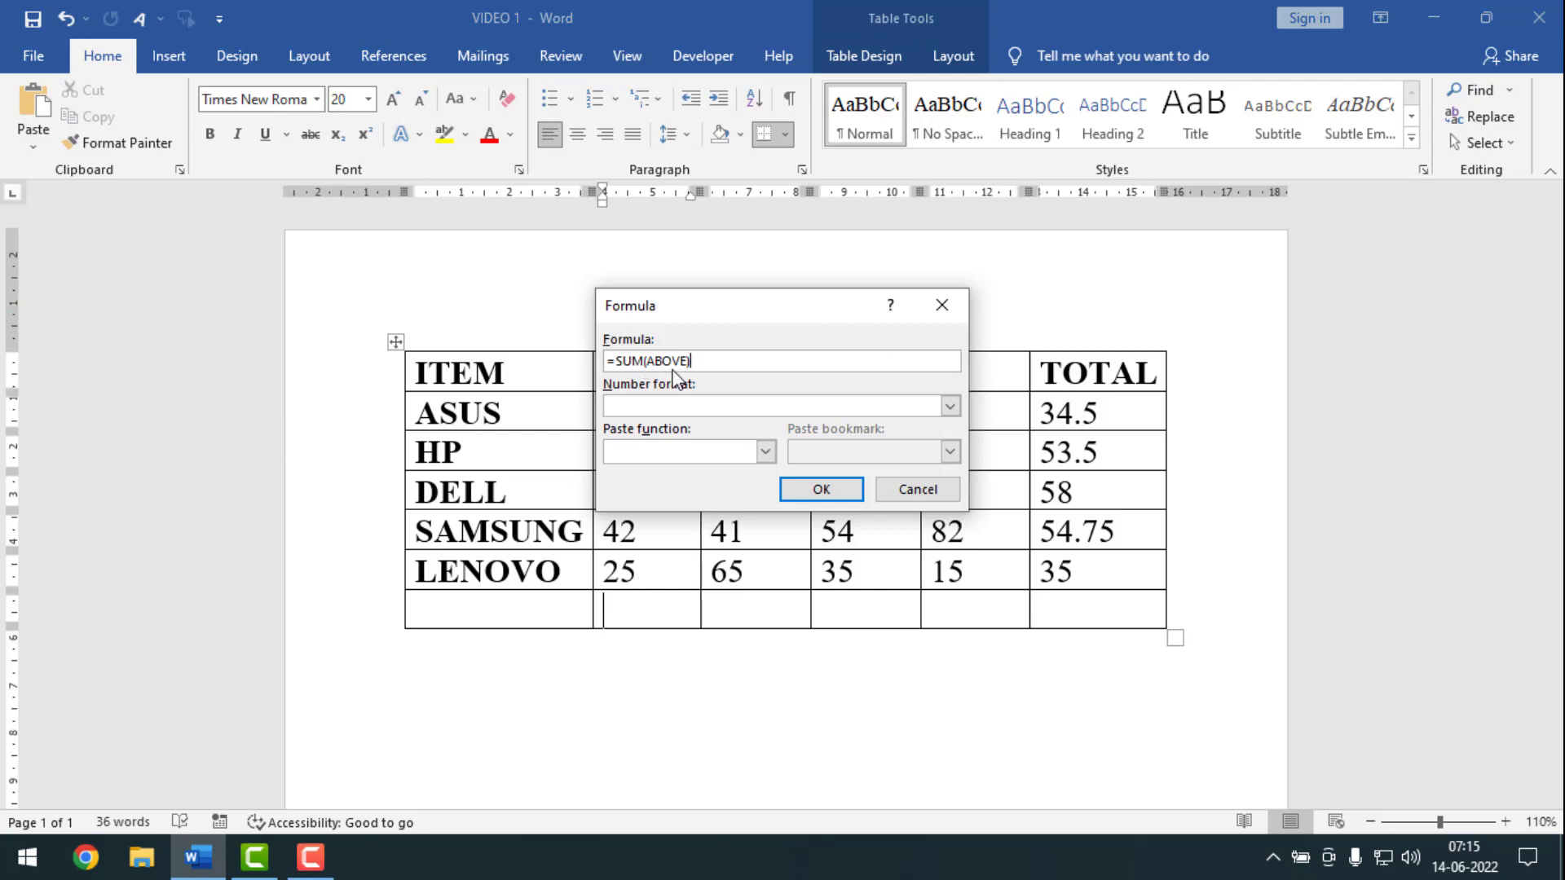
drag(715, 361, 589, 365)
key(Return)
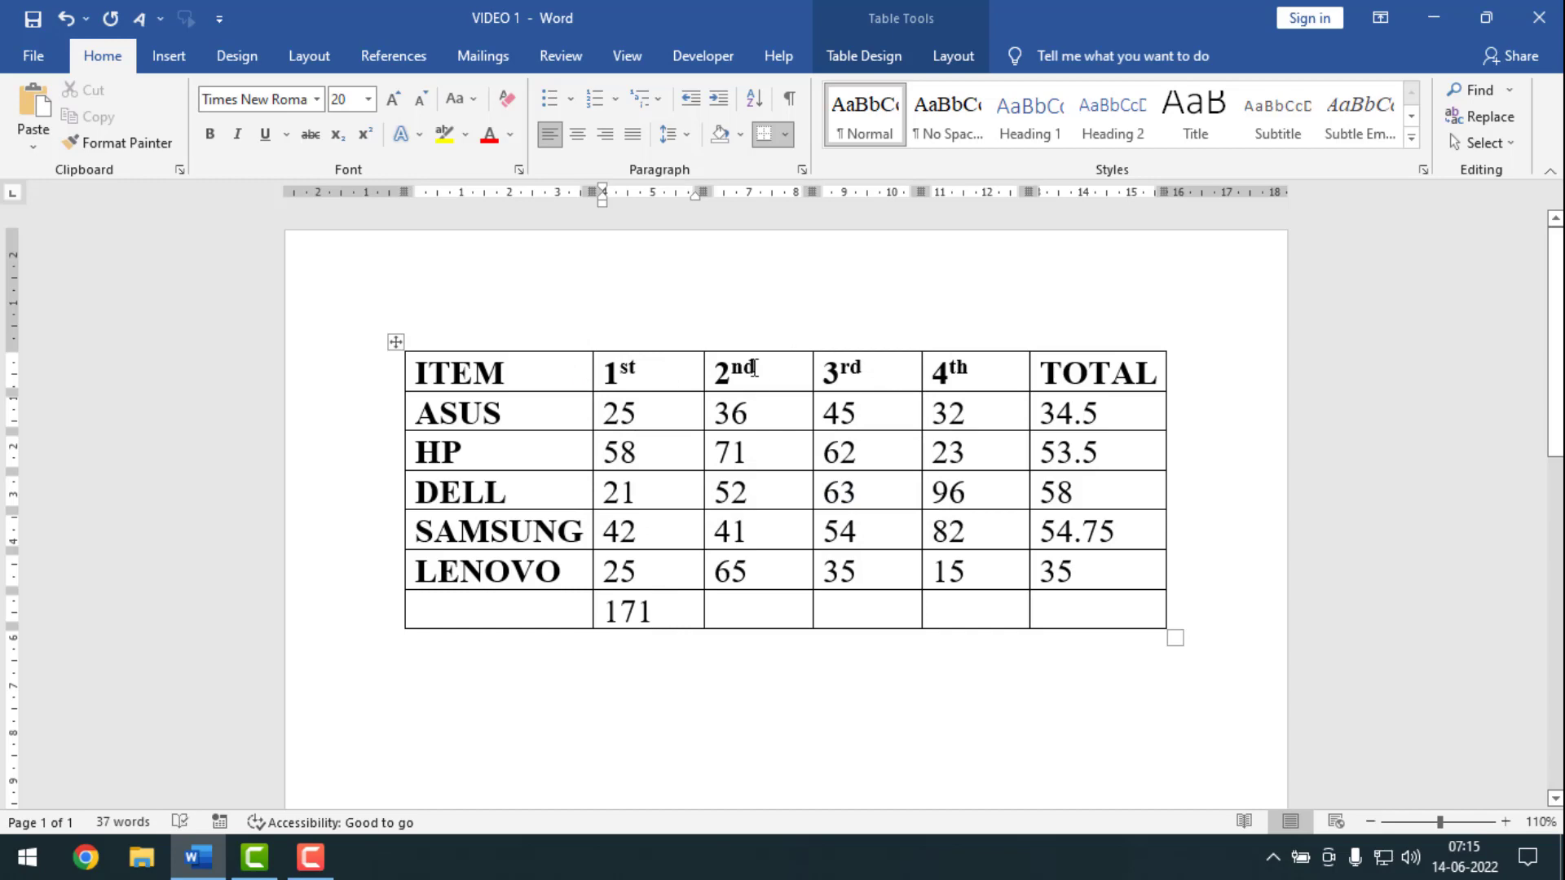
Fill the 2nd, 3rd and 4th bottom cells with column sums 265, 259 and 248
click(751, 610)
key(alt+a)
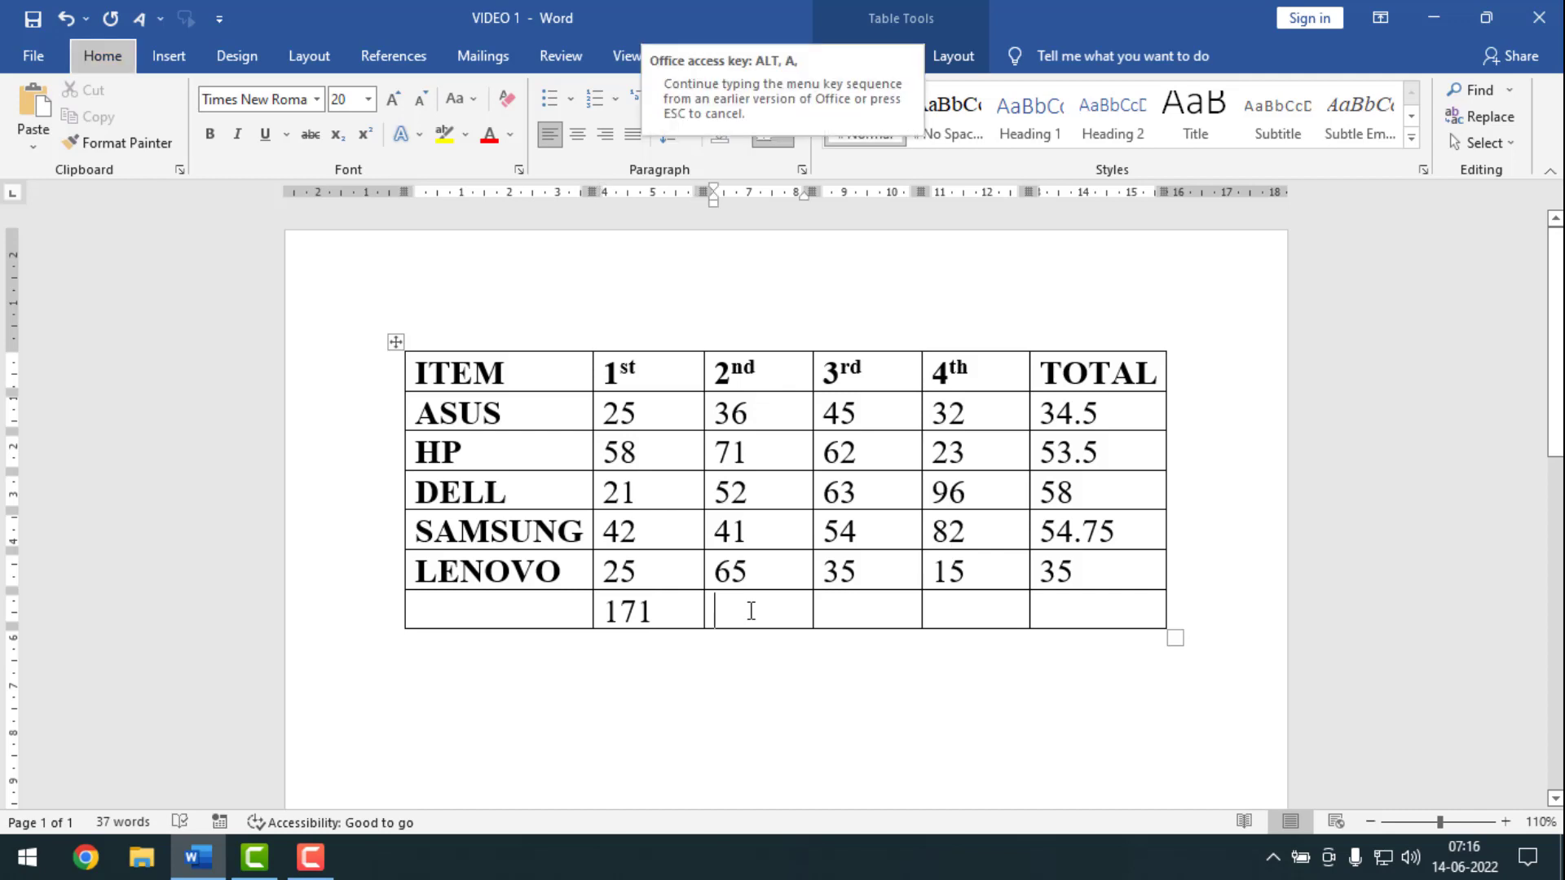
key(o)
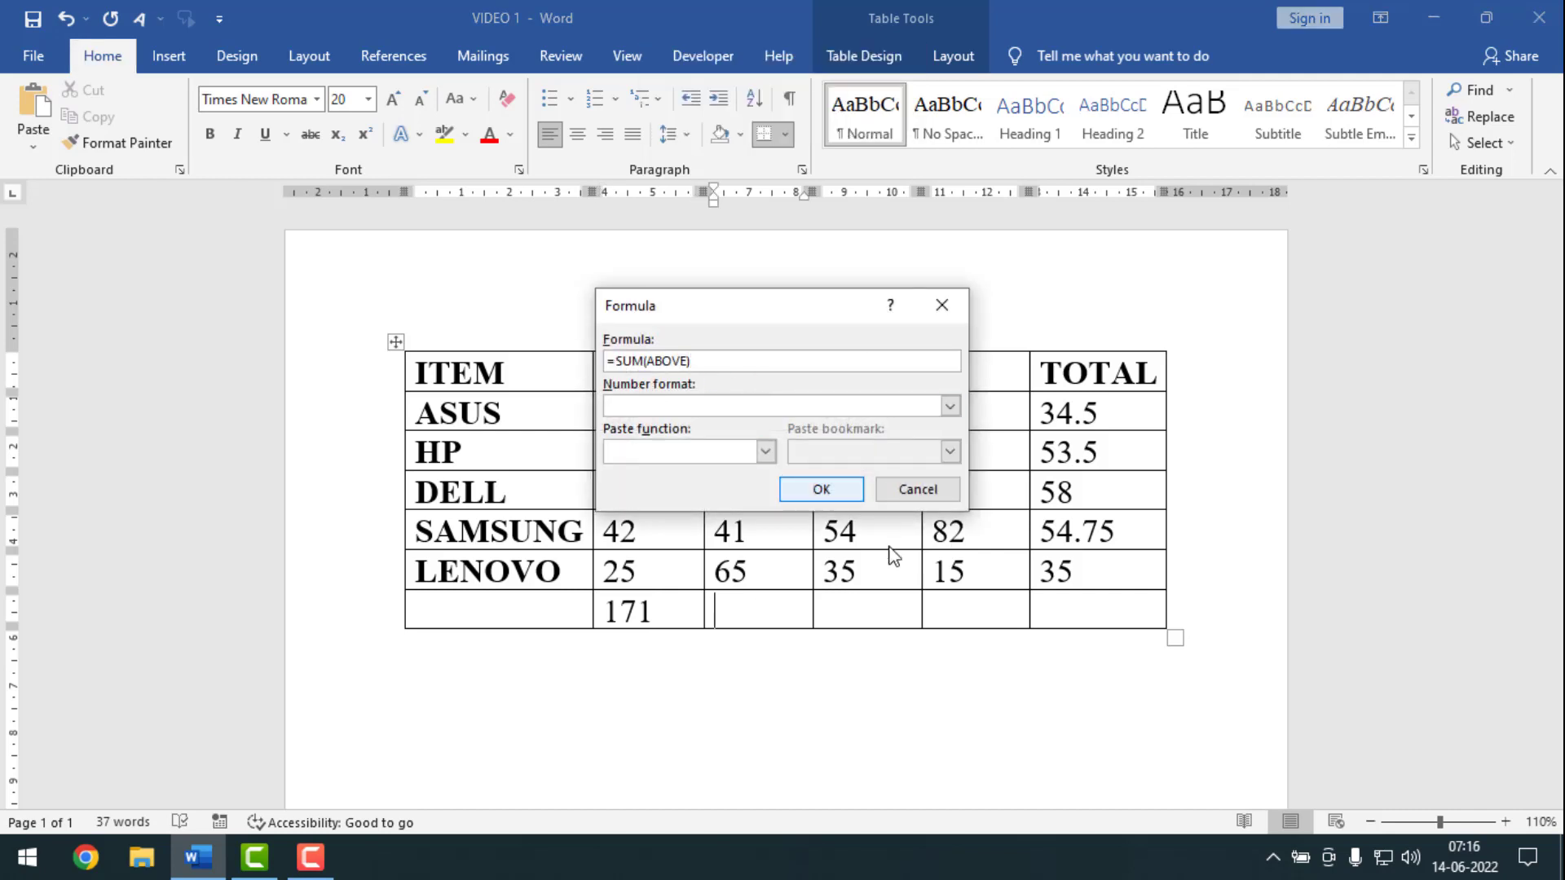
key(Return)
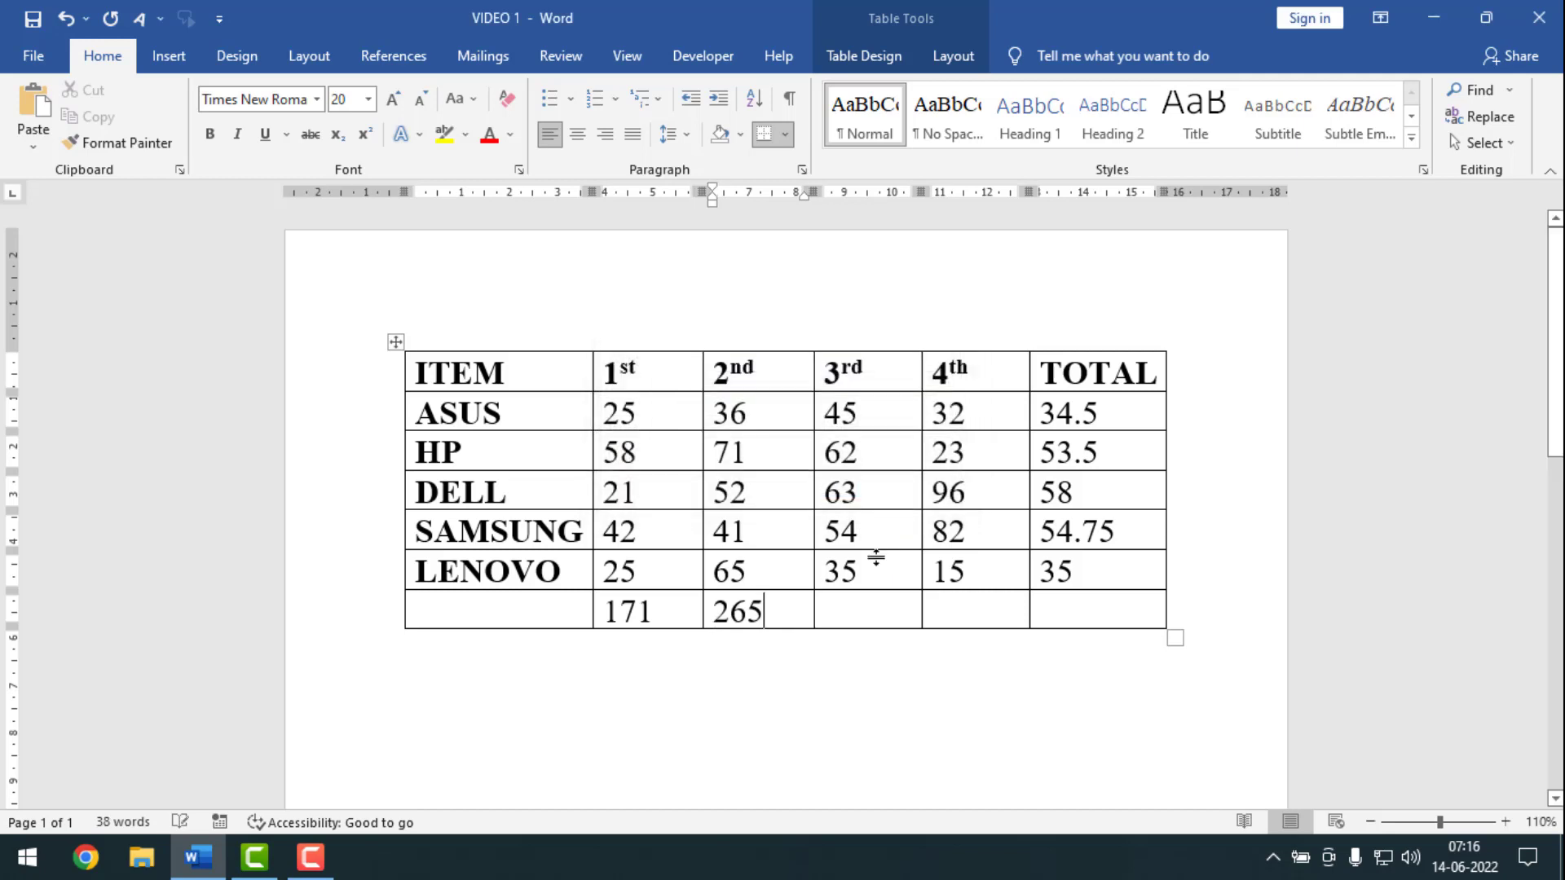
click(861, 611)
key(alt)
key(a)
key(o)
key(Return)
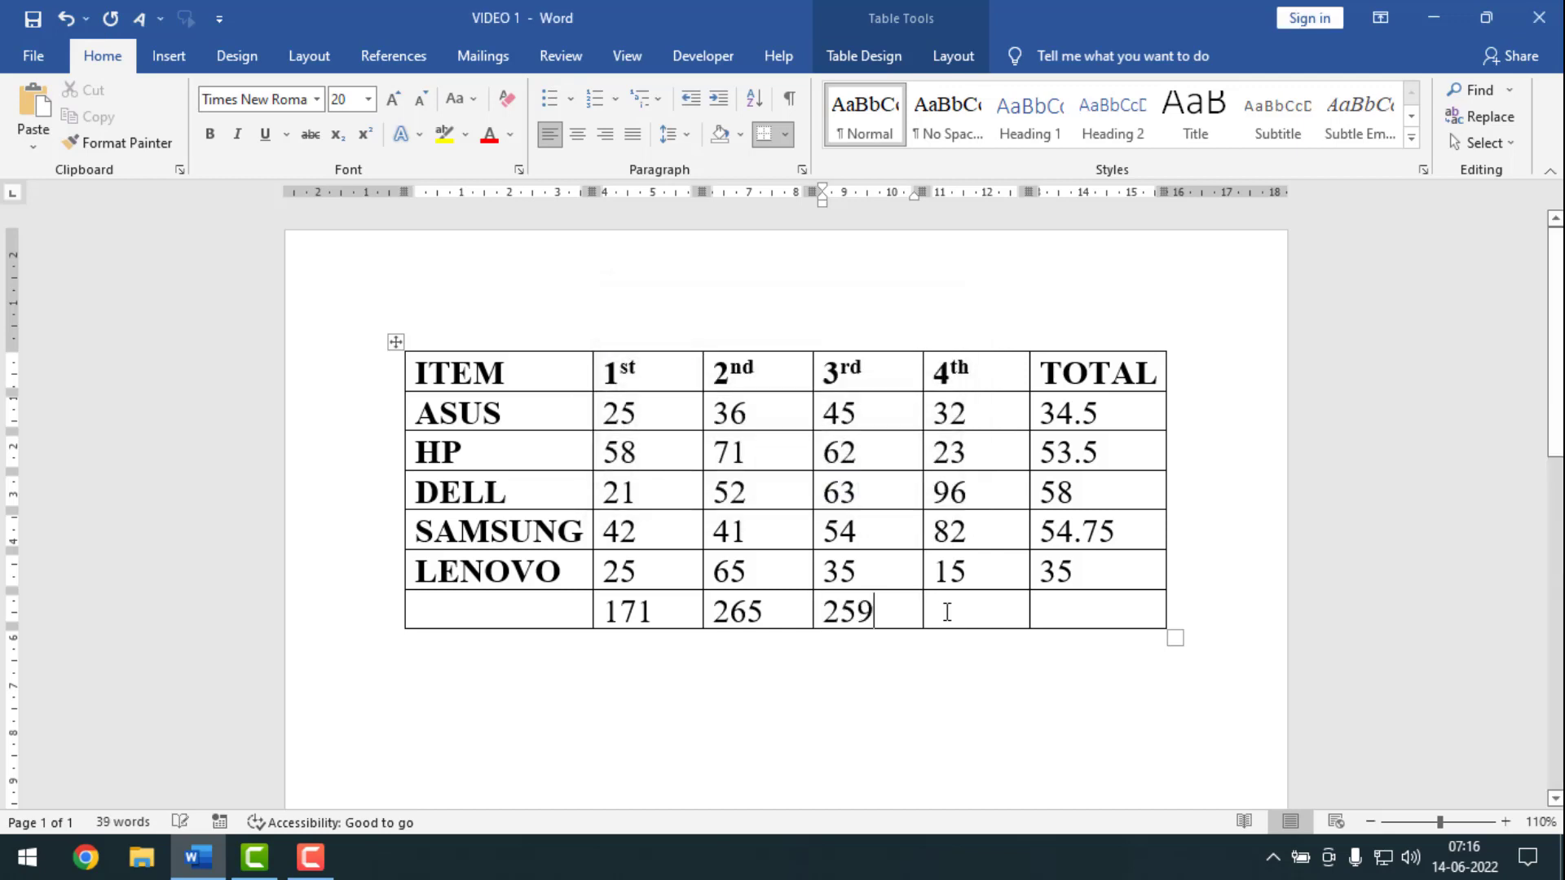
click(970, 613)
key(alt)
key(a)
key(o)
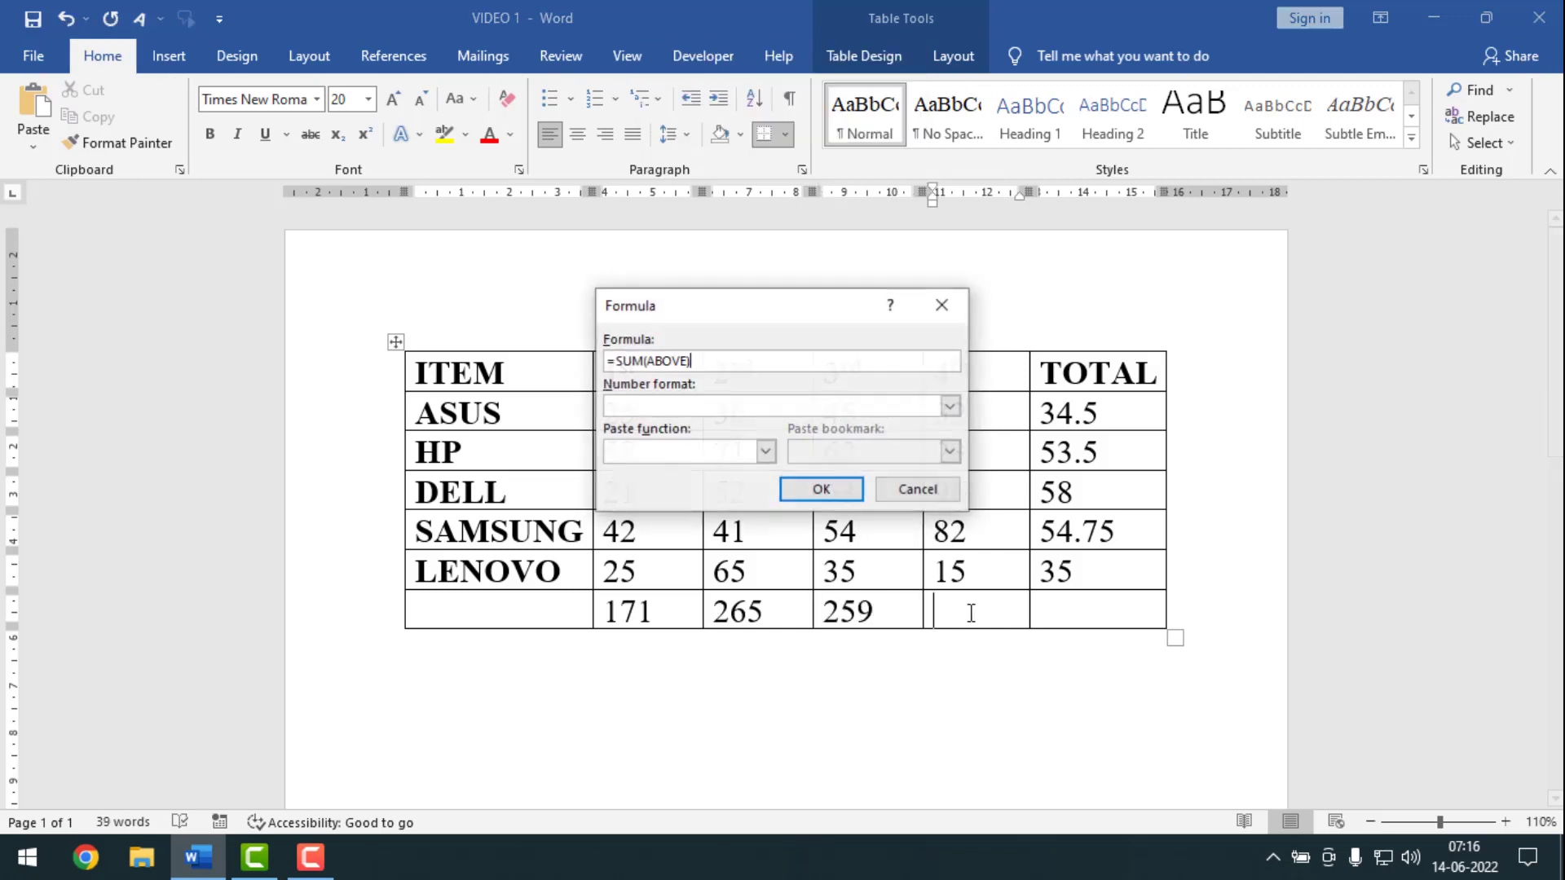
key(Return)
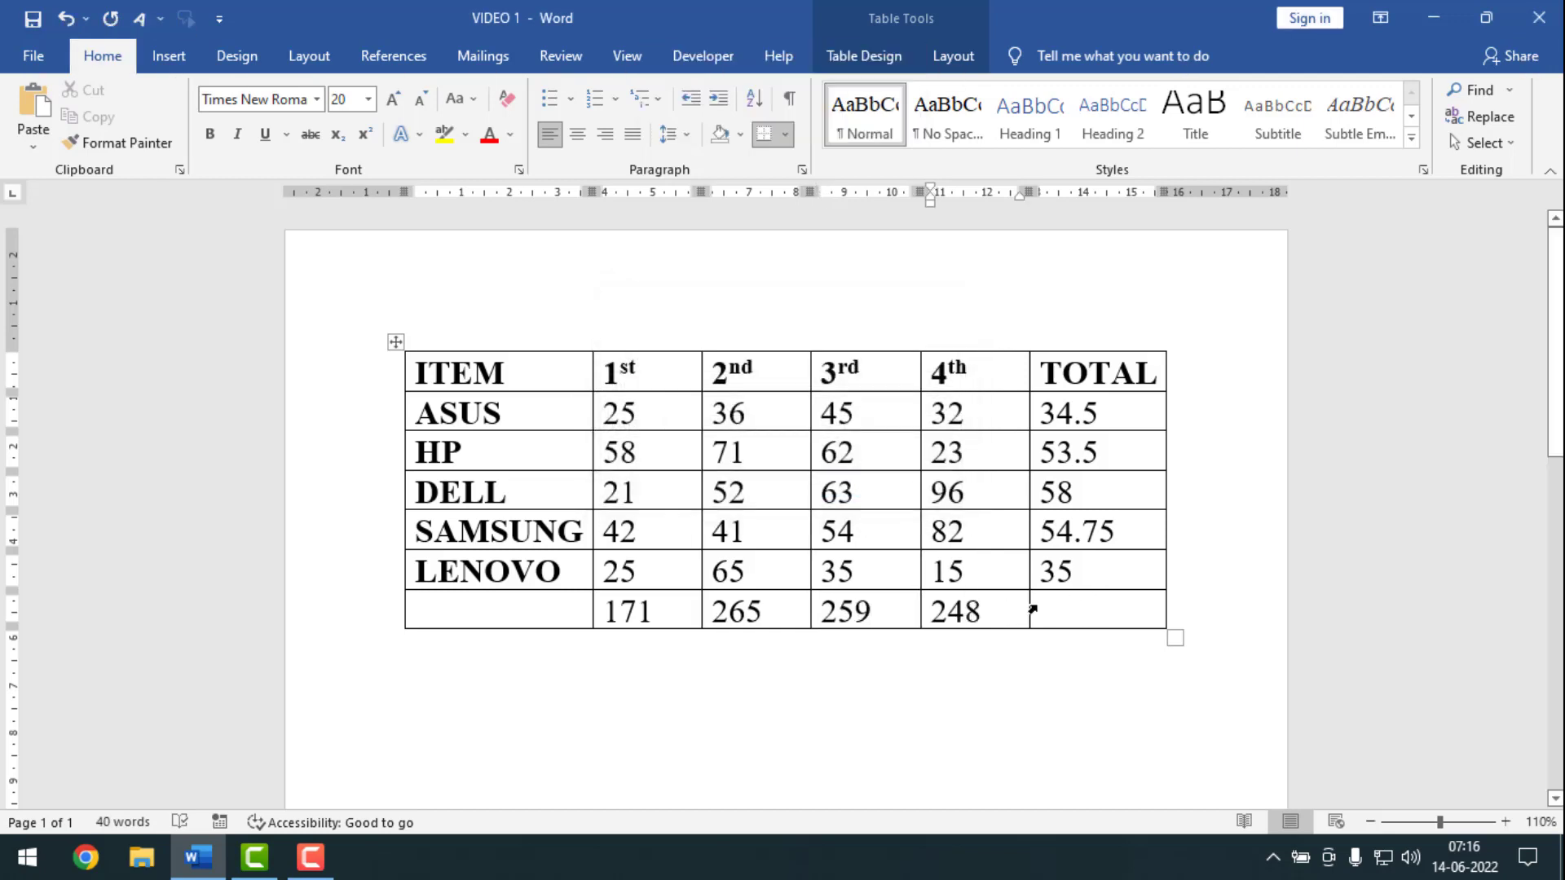
Bring up the Formula dialog for the new row's TOTAL cell
click(1065, 606)
key(alt)
key(a)
key(o)
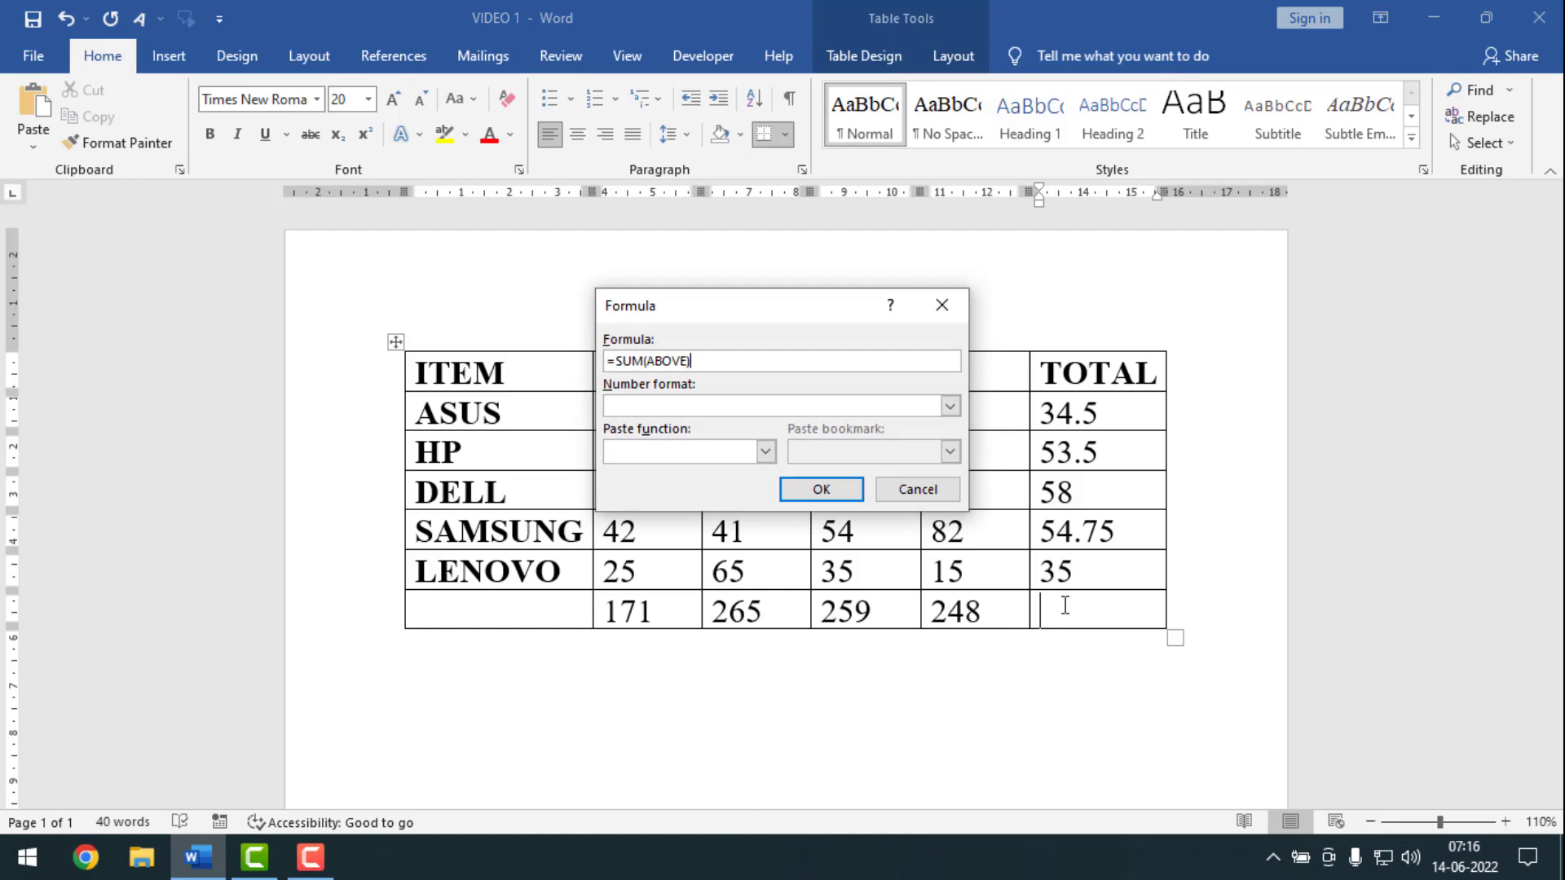
Accept =SUM(ABOVE) in the bottom TOTAL cell, giving 235.75
key(Return)
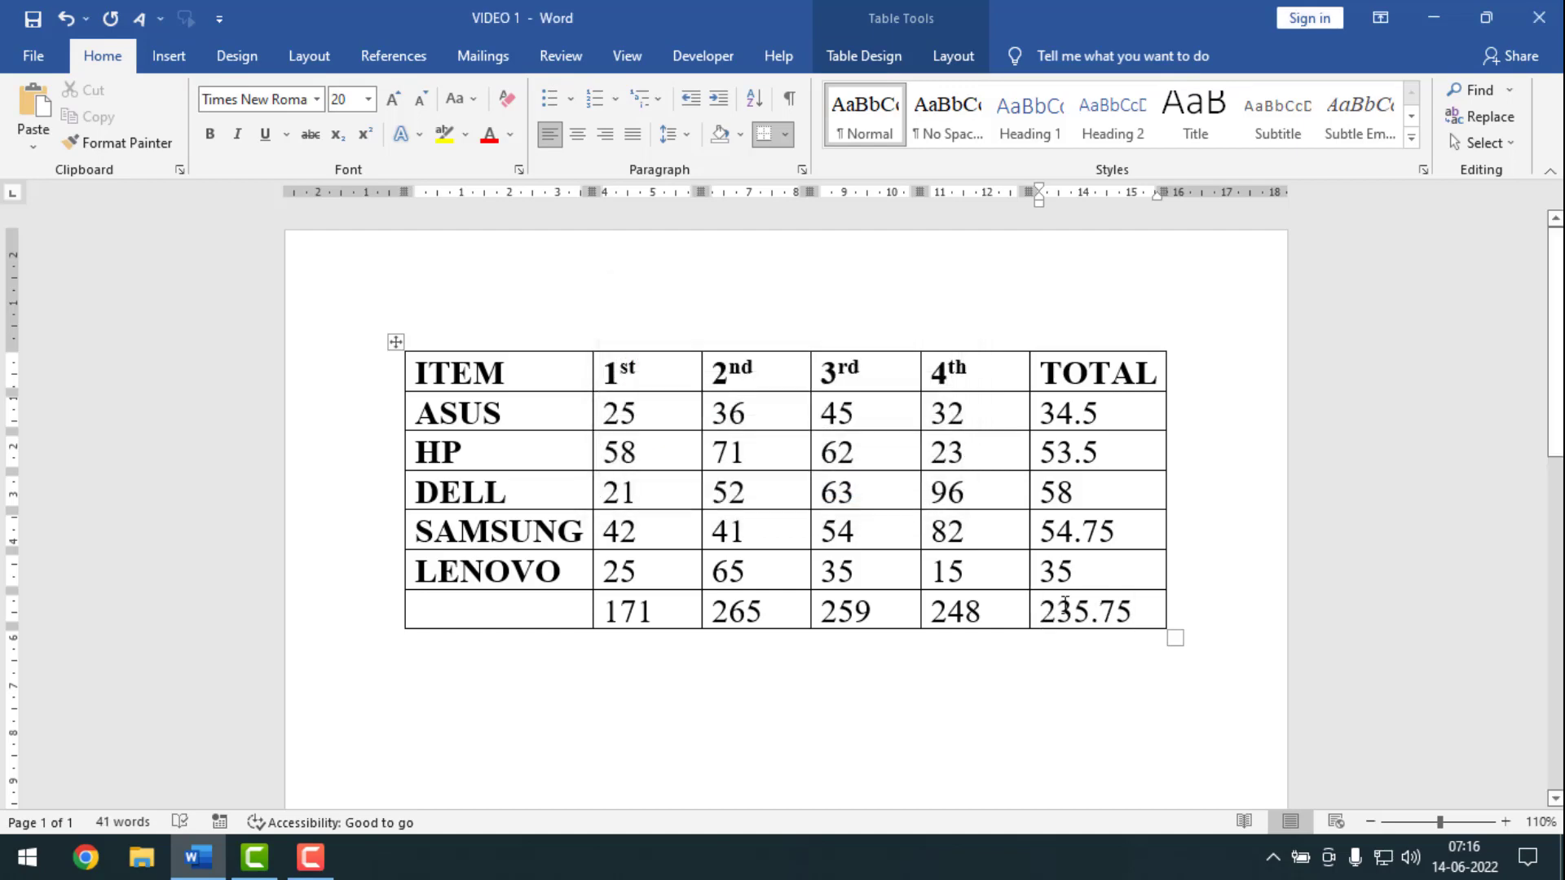